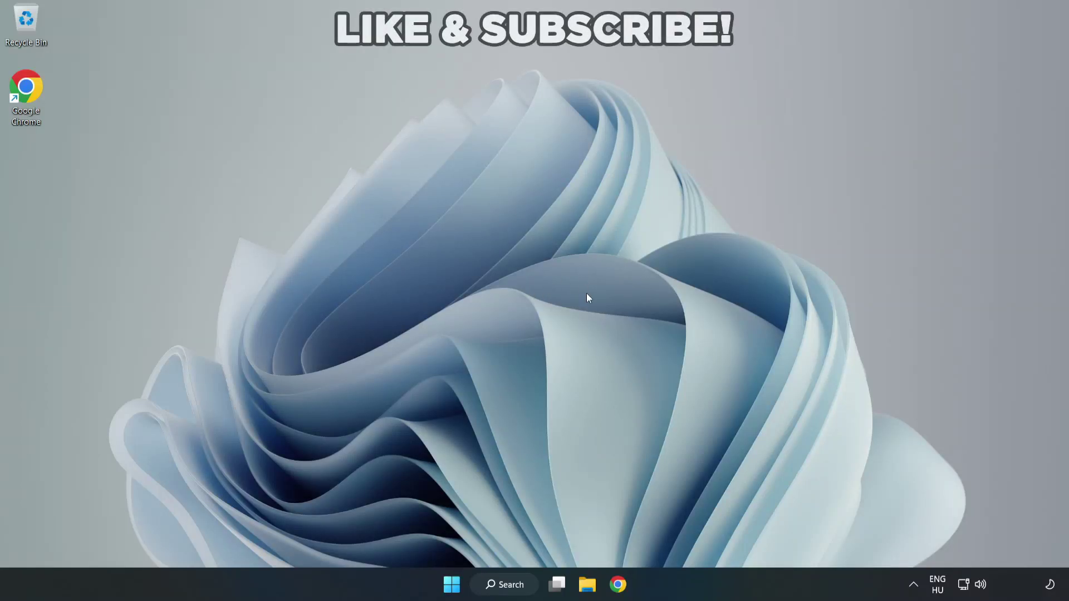
- Switch the sound output from CABLE Input to Speakers (High Definition Audio Device) in quick settings
{"action": "left_click", "coordinate": [983, 589]}
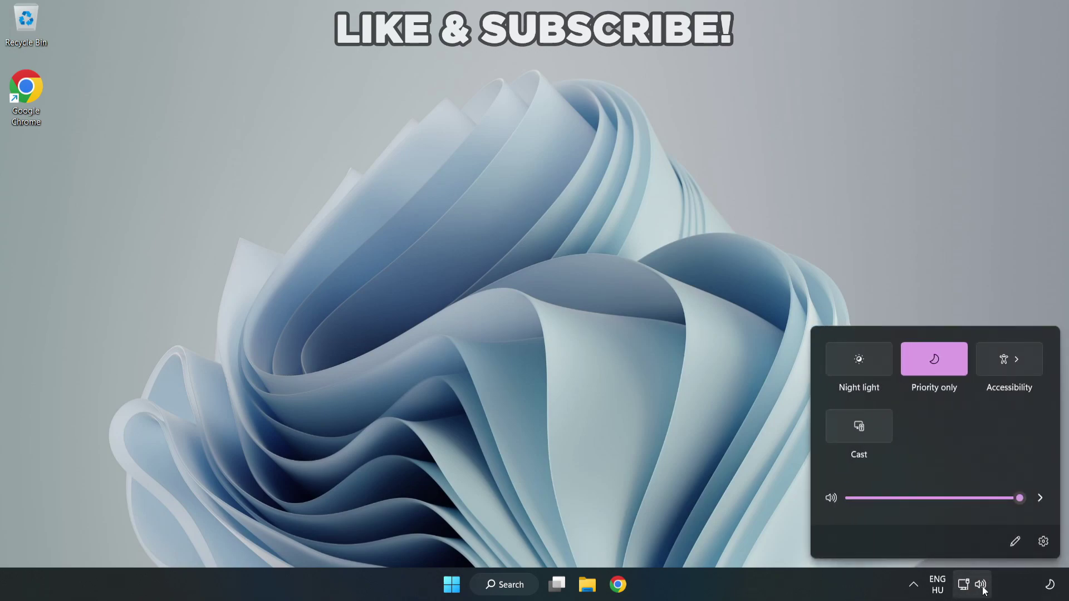
{"action": "left_click", "coordinate": [1039, 500]}
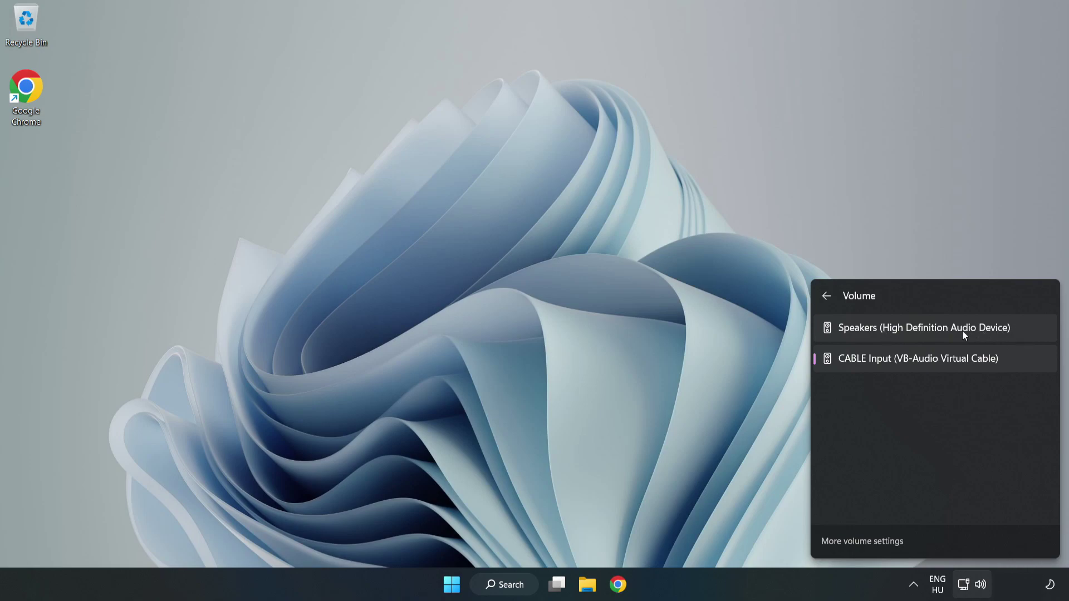
{"action": "left_click", "coordinate": [1031, 332]}
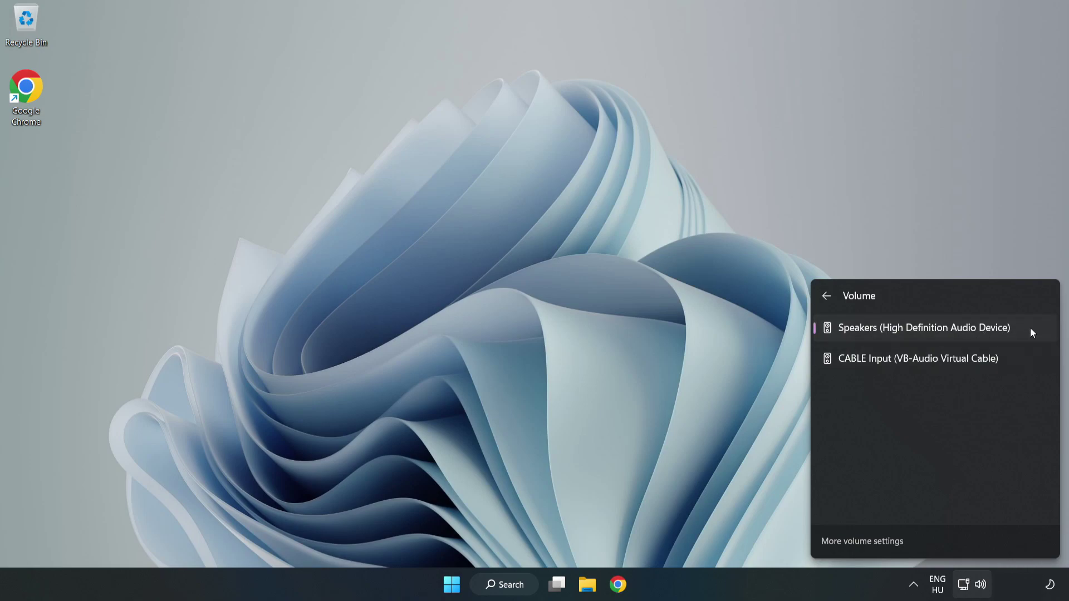
{"action": "left_click", "coordinate": [519, 287]}
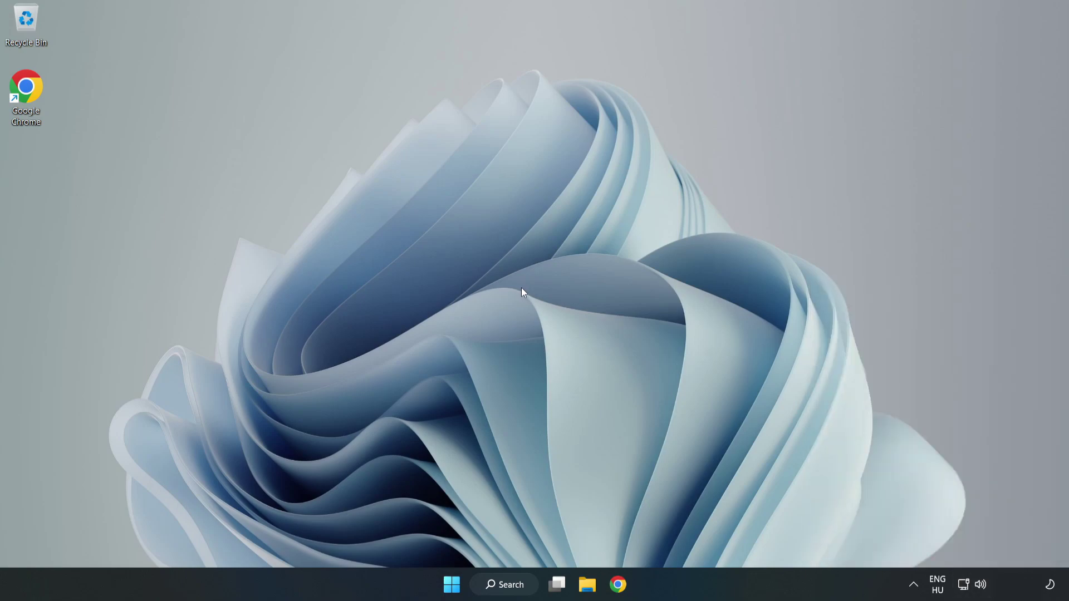
- Reset sound devices and app volumes to defaults in the volume mixer, then close Settings
{"action": "right_click", "coordinate": [981, 586]}
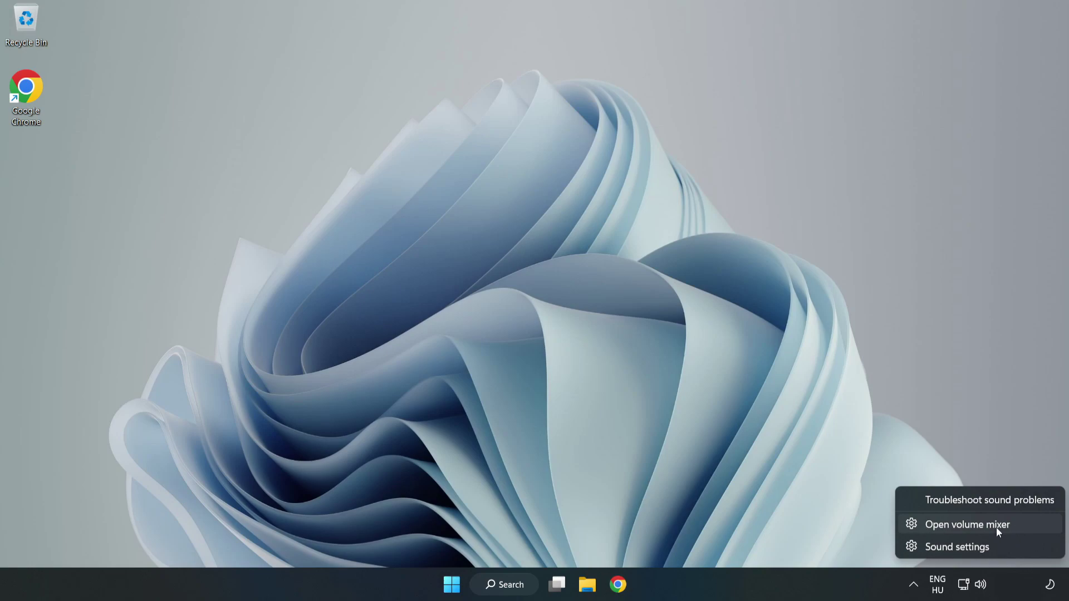
{"action": "left_click", "coordinate": [1025, 527]}
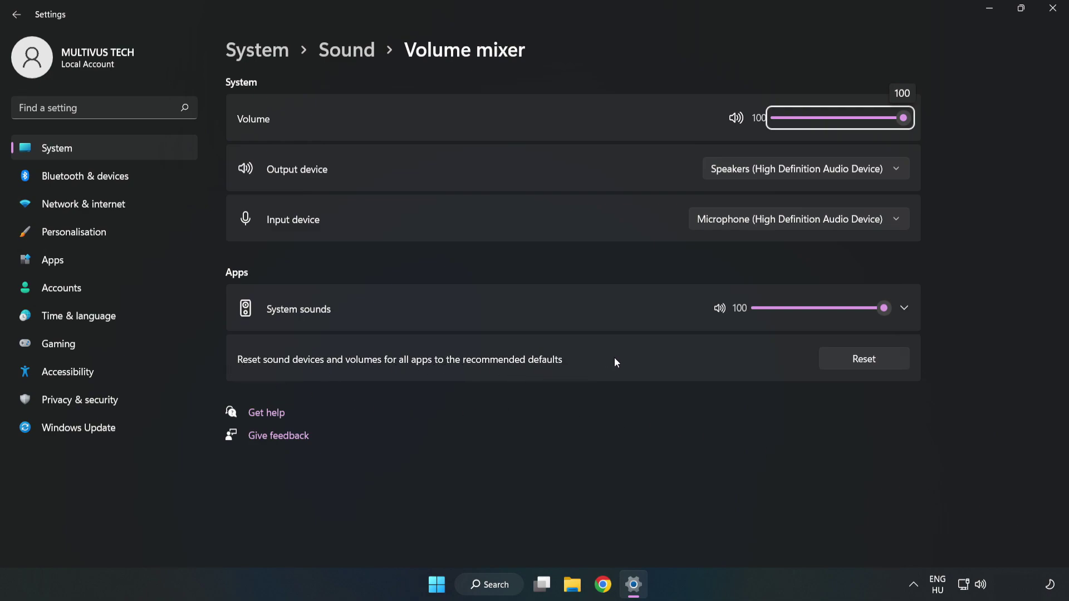
{"action": "left_click", "coordinate": [876, 365]}
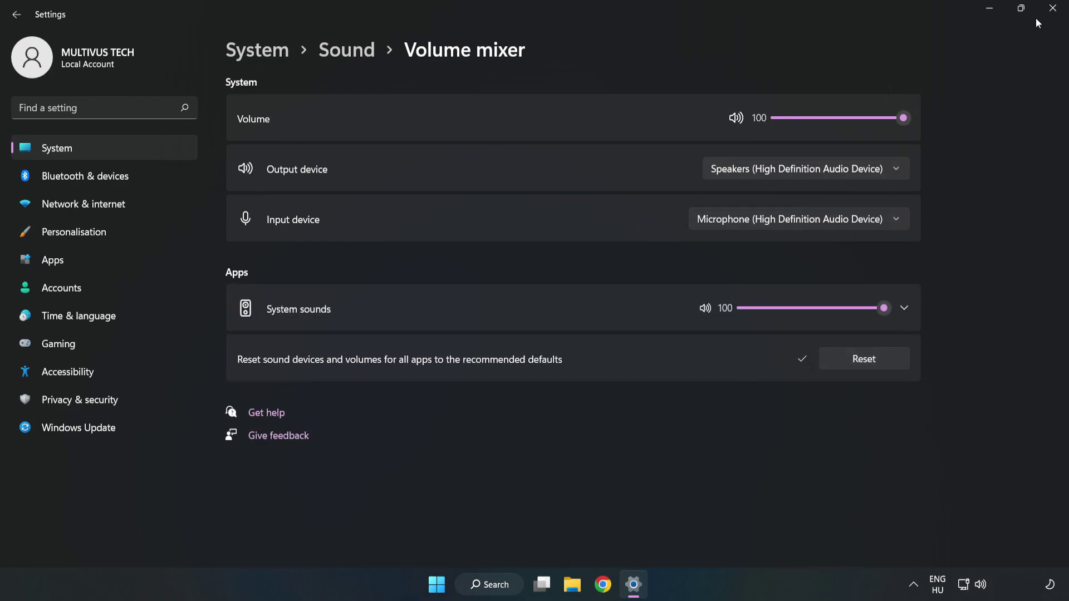
{"action": "left_click", "coordinate": [1051, 16]}
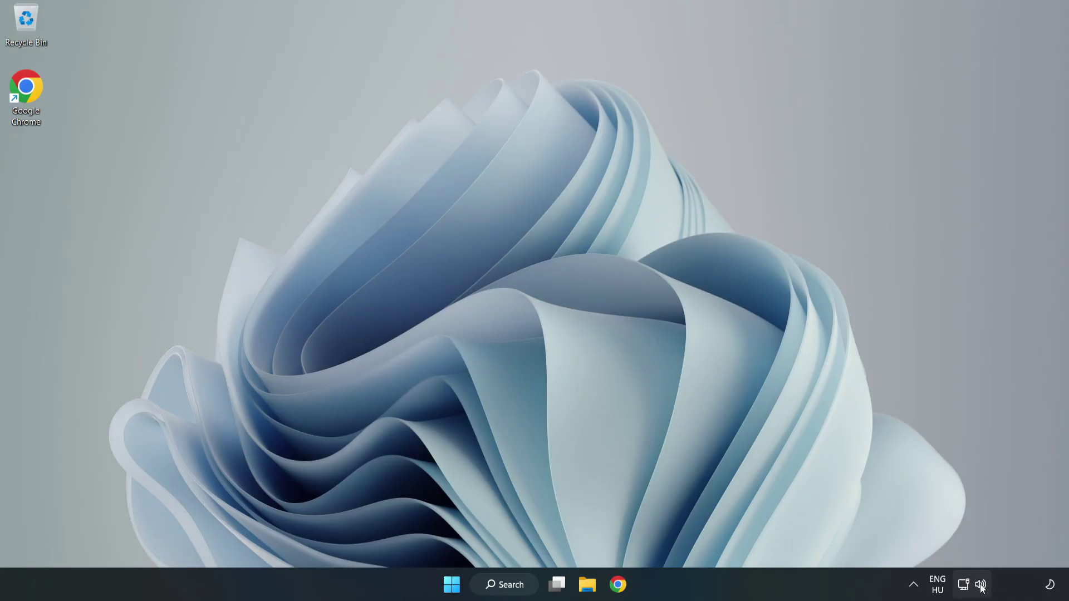
- Open the Sound settings page and scroll down to More sound settings
{"action": "right_click", "coordinate": [980, 586]}
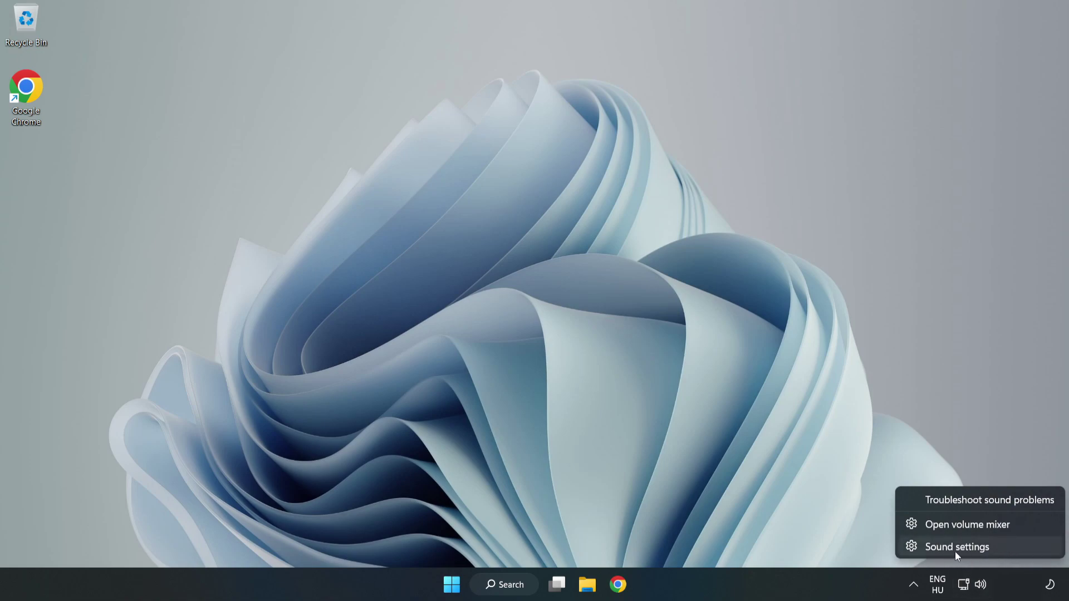
{"action": "left_click", "coordinate": [995, 550]}
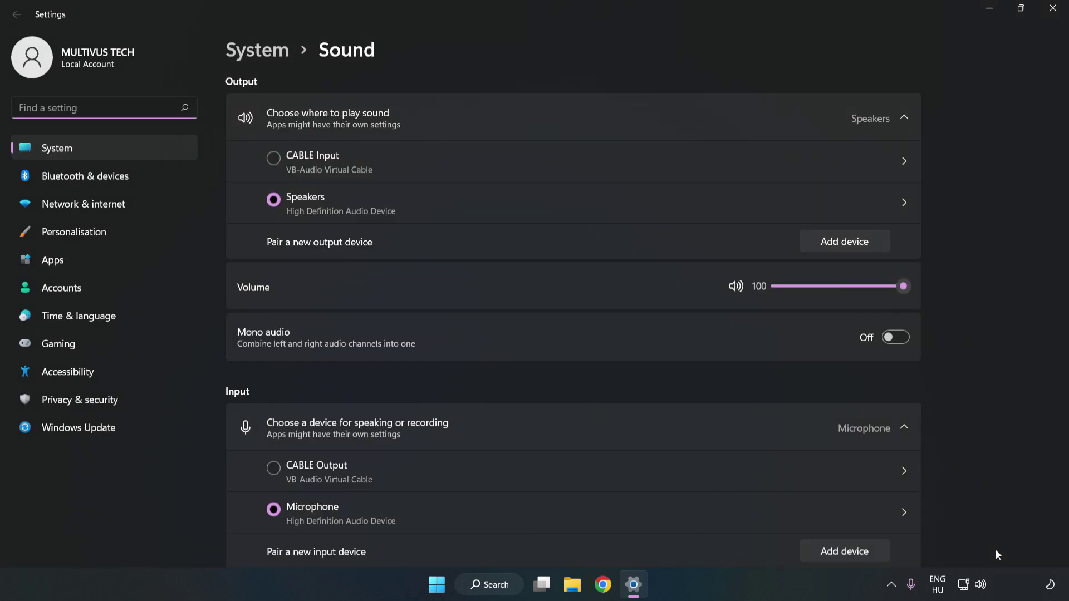
{"action": "left_click", "coordinate": [904, 286]}
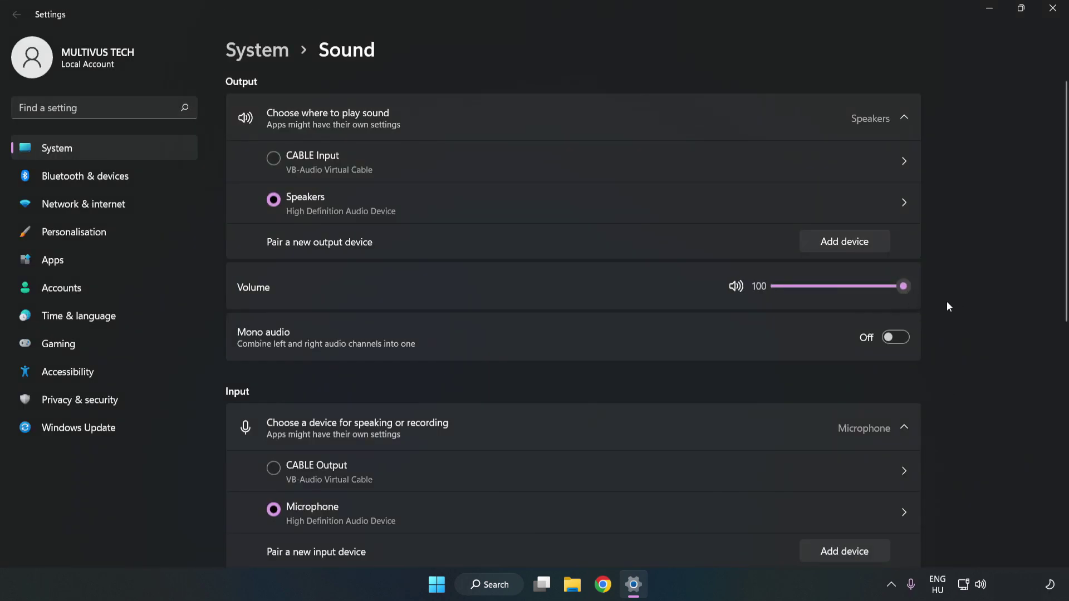
{"action": "scroll", "coordinate": [1042, 267], "scroll_direction": "down", "scroll_amount": 3}
{"action": "scroll", "coordinate": [1042, 271], "scroll_direction": "down", "scroll_amount": 3}
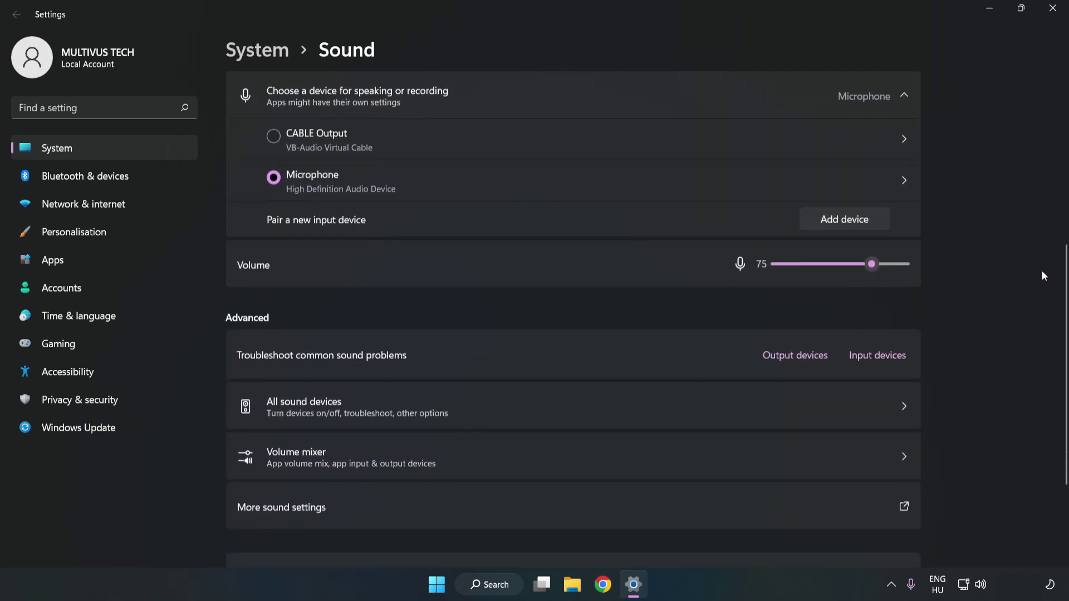
{"action": "scroll", "coordinate": [1040, 274], "scroll_direction": "down", "scroll_amount": 2}
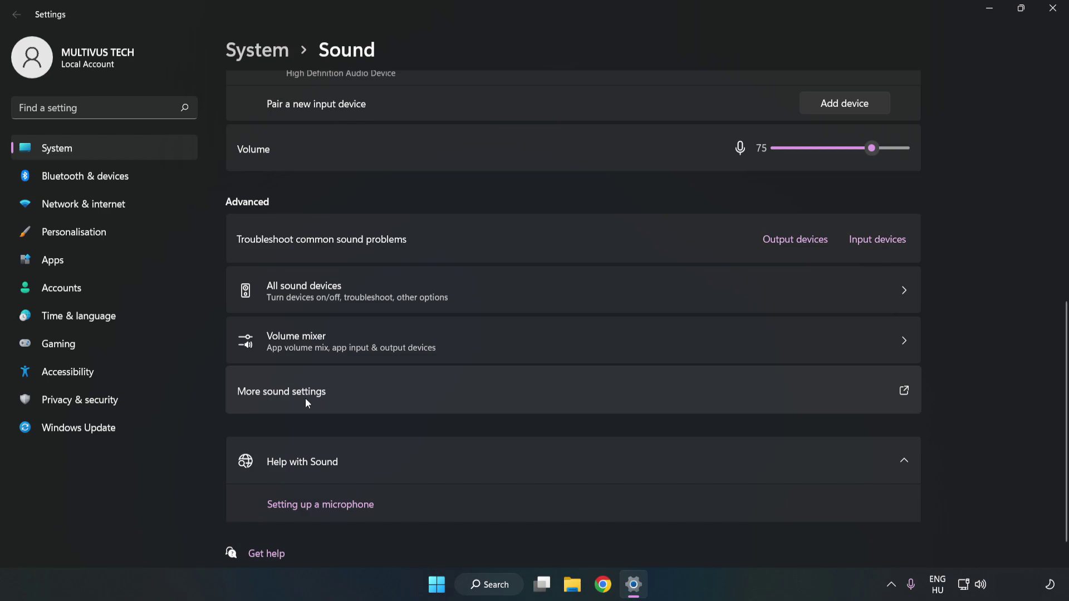
- Disable the CABLE Input playback device in the classic Sound dialog, leaving Speakers selected
{"action": "left_click", "coordinate": [466, 400]}
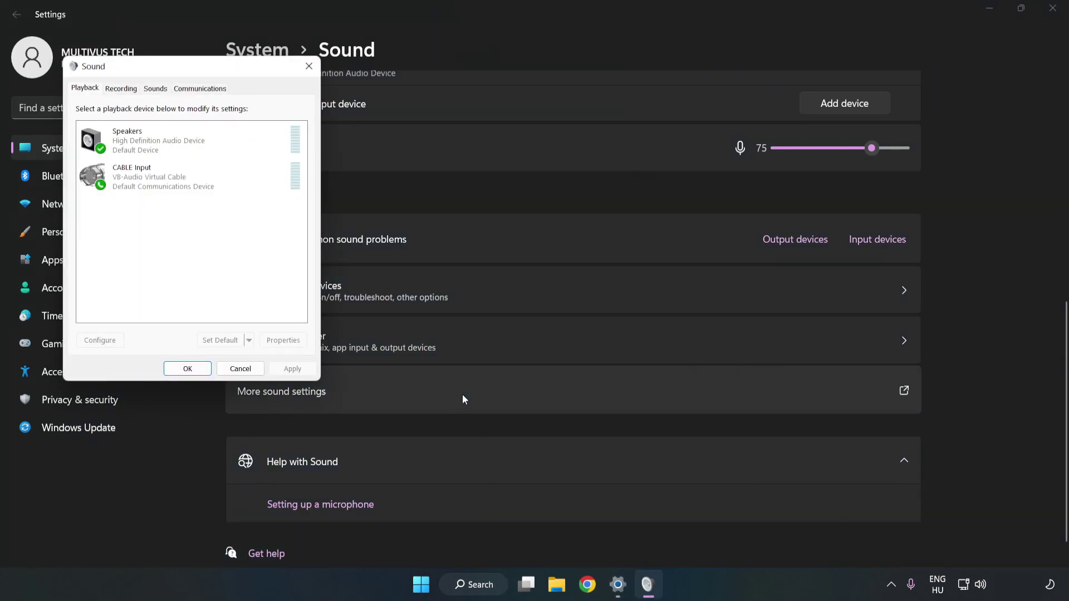
{"action": "mouse_move", "coordinate": [225, 72]}
{"action": "left_mouse_down"}
{"action": "mouse_move", "coordinate": [376, 117]}
{"action": "mouse_move", "coordinate": [551, 143]}
{"action": "left_mouse_up"}
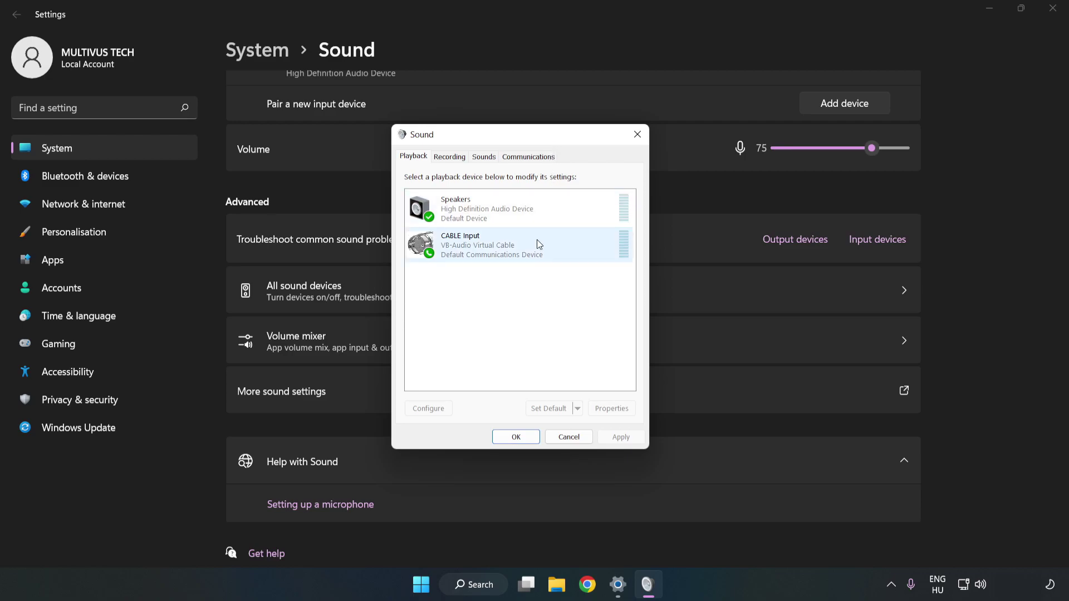
{"action": "left_click", "coordinate": [426, 245]}
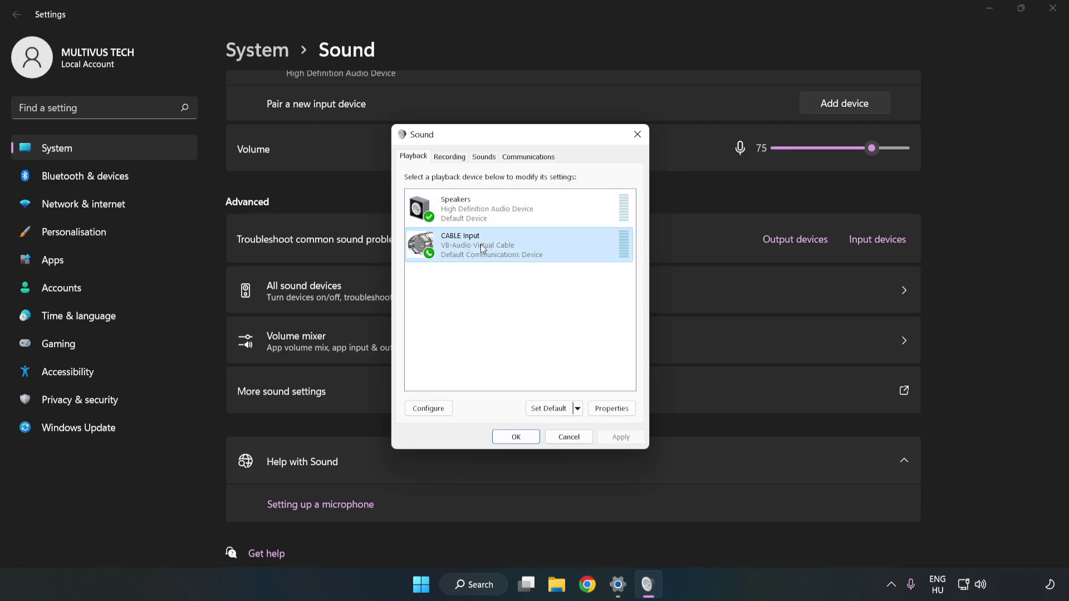
{"action": "right_click", "coordinate": [536, 249]}
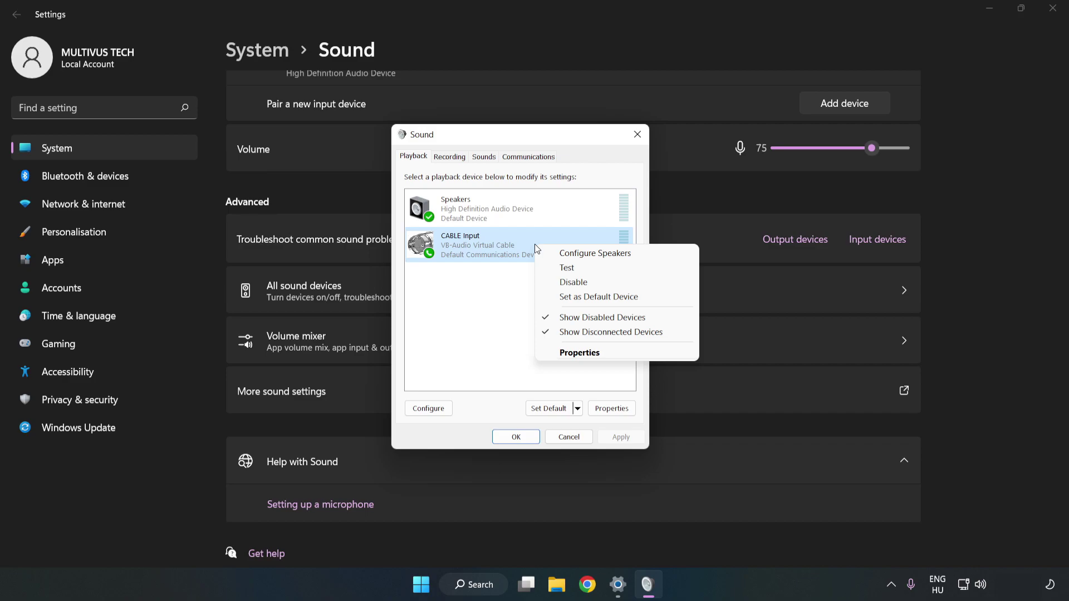
{"action": "left_click", "coordinate": [598, 283]}
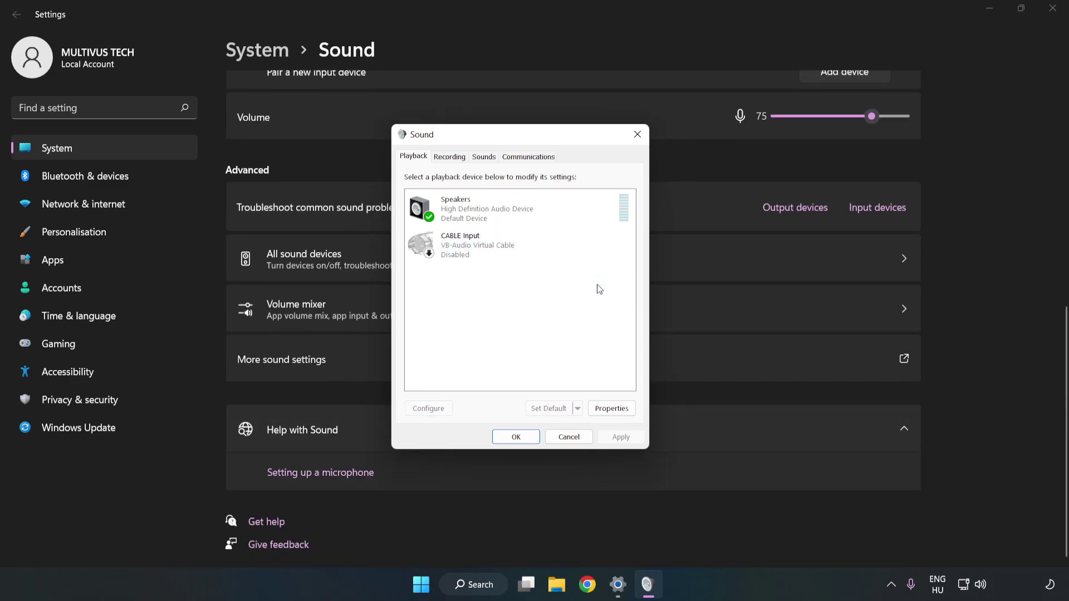
{"action": "left_click", "coordinate": [461, 225]}
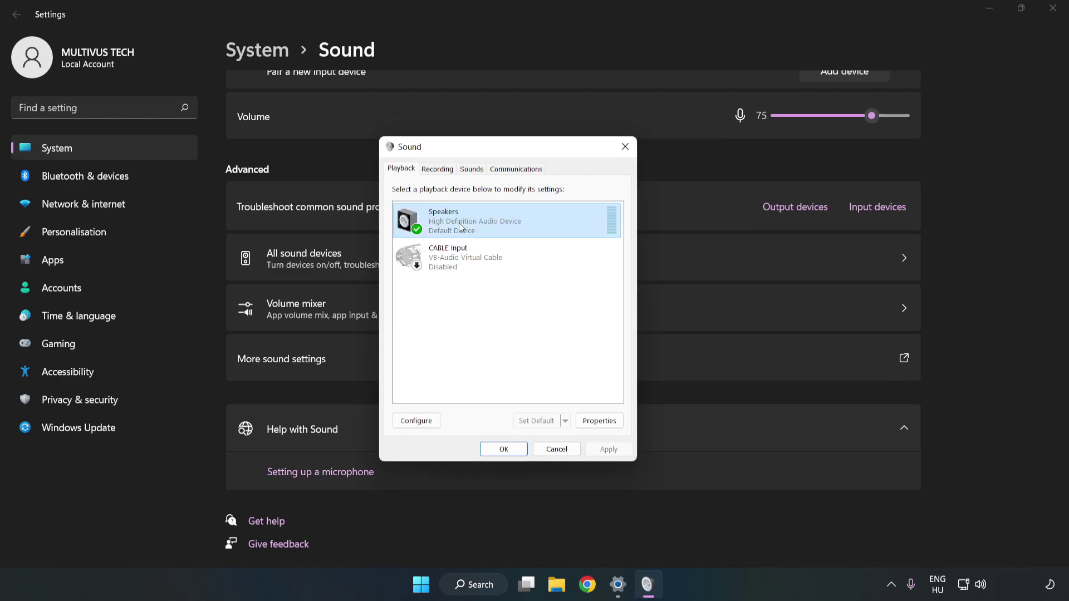
- Run the Speaker Setup wizard choosing 7.1 Surround with every optional and full-range speaker kept
{"action": "right_click", "coordinate": [545, 220]}
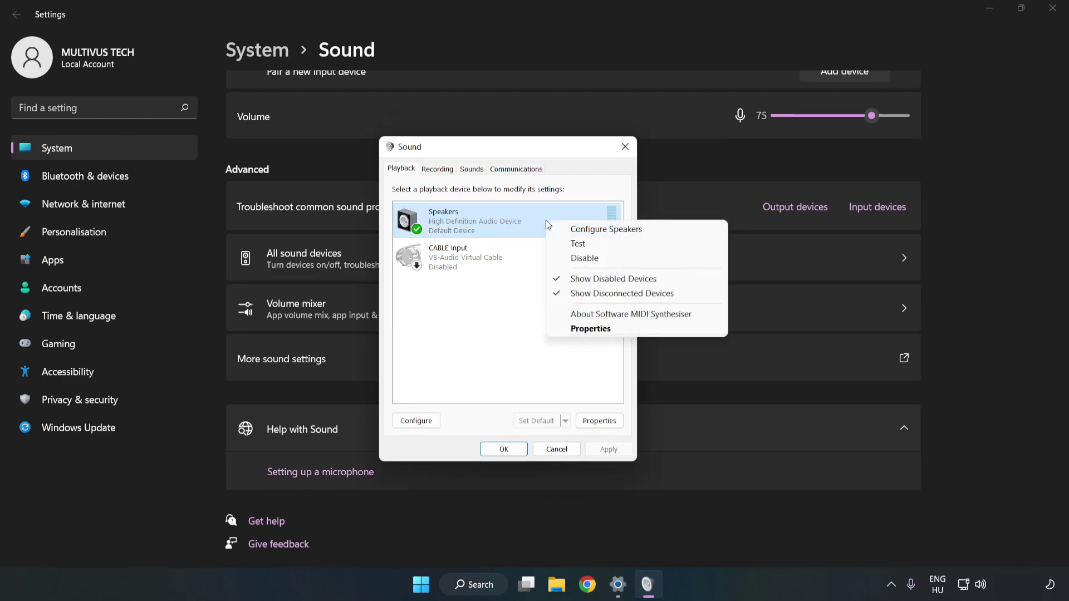
{"action": "left_click", "coordinate": [607, 229]}
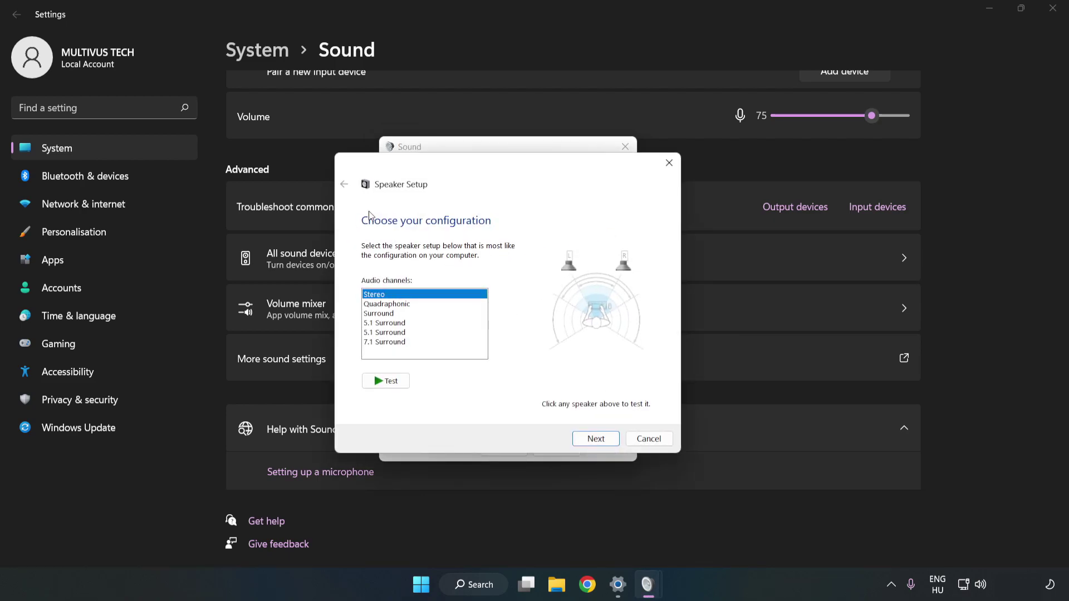
{"action": "left_click", "coordinate": [395, 305]}
{"action": "left_click", "coordinate": [395, 343]}
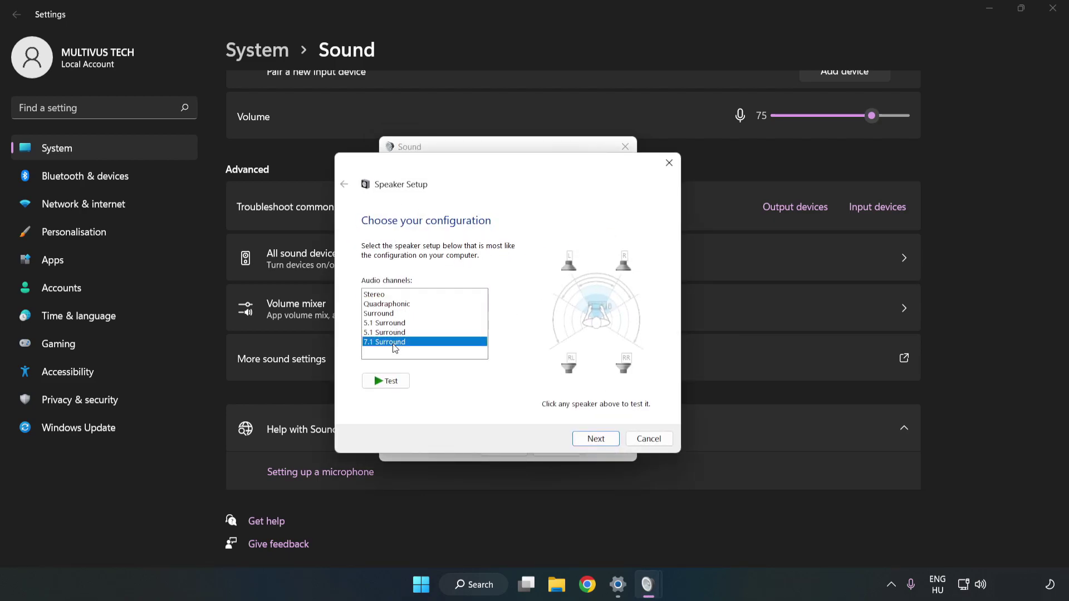
{"action": "left_click", "coordinate": [594, 439]}
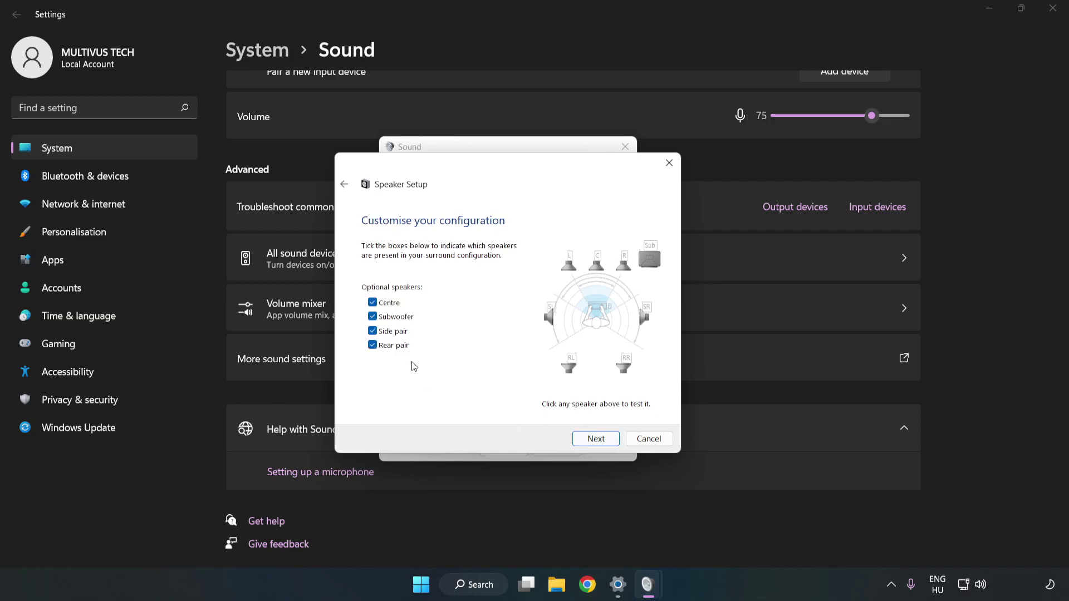
{"action": "left_click", "coordinate": [592, 438]}
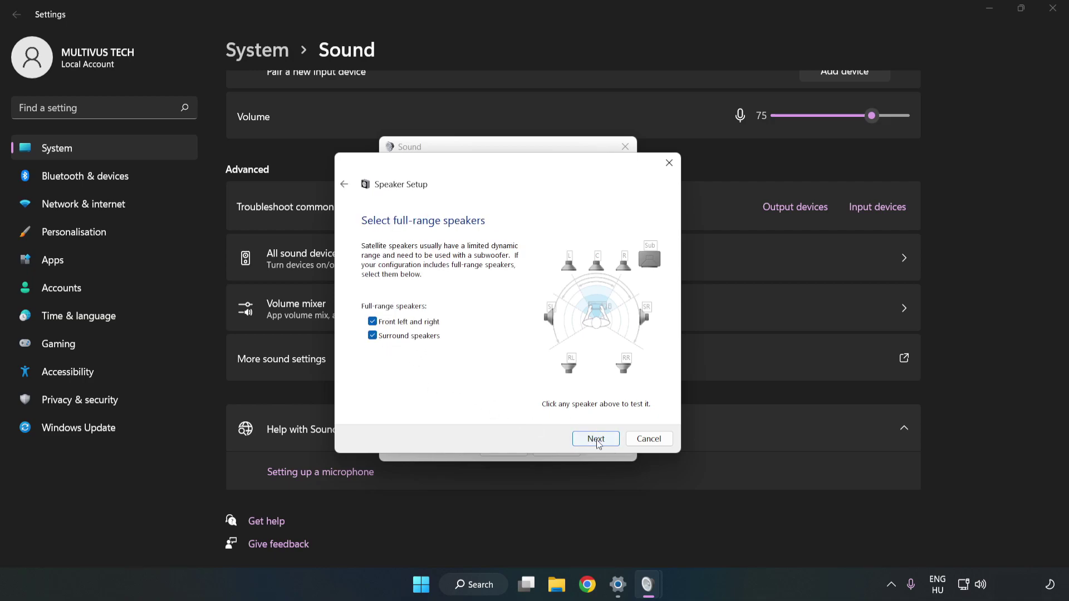
{"action": "left_click", "coordinate": [596, 440]}
{"action": "left_click", "coordinate": [596, 440]}
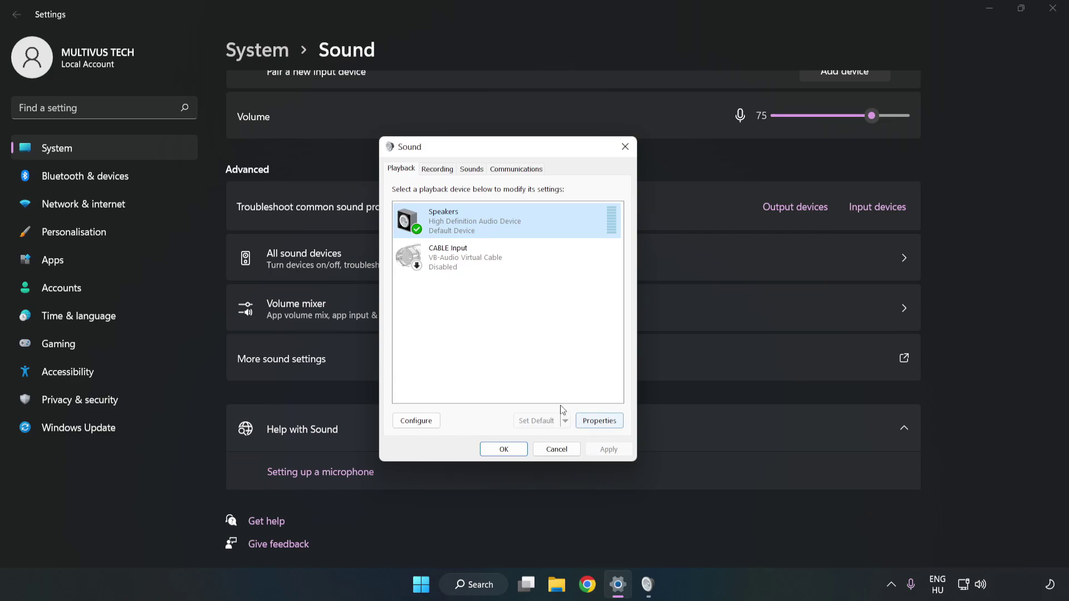
- Tick 'Disable all enhancements' on the Speakers Properties Enhancements tab
{"action": "left_click", "coordinate": [606, 426]}
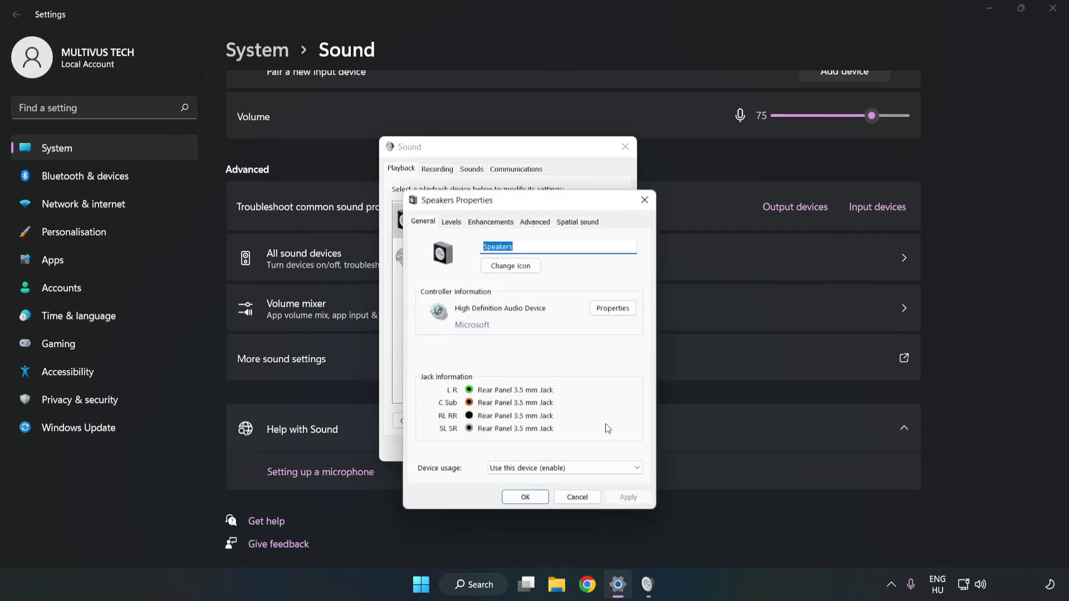
{"action": "left_click_drag", "start_coordinate": [535, 211], "coordinate": [508, 155]}
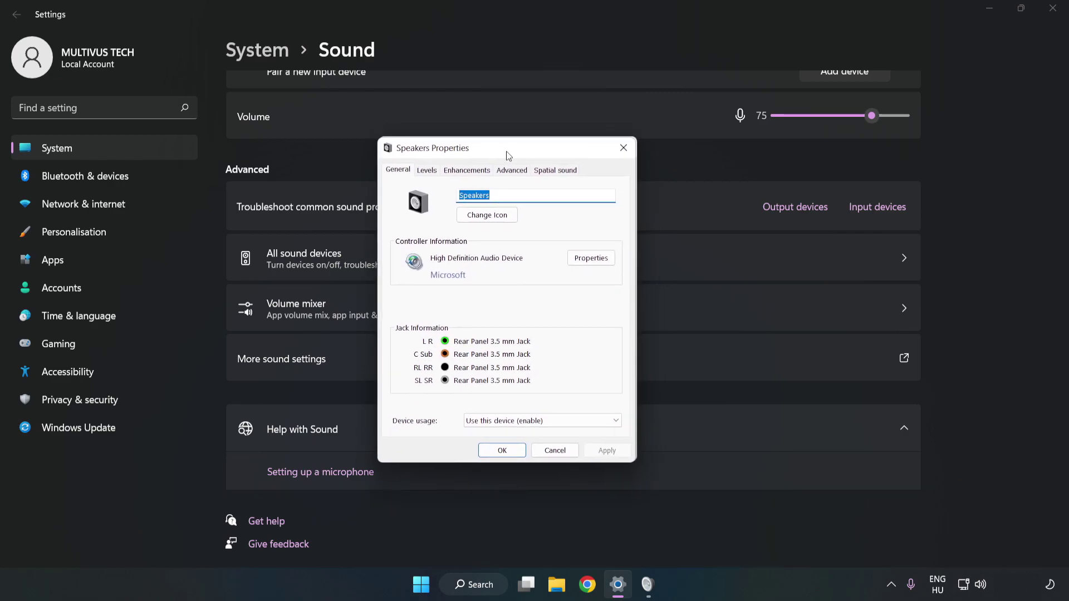
{"action": "left_click", "coordinate": [466, 170]}
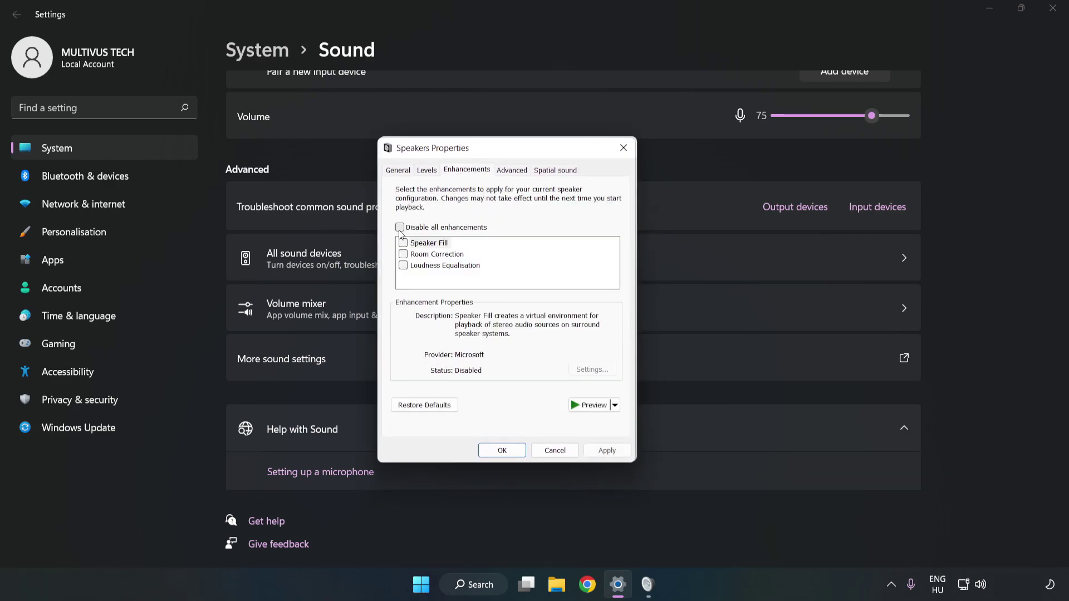
{"action": "left_click", "coordinate": [400, 227]}
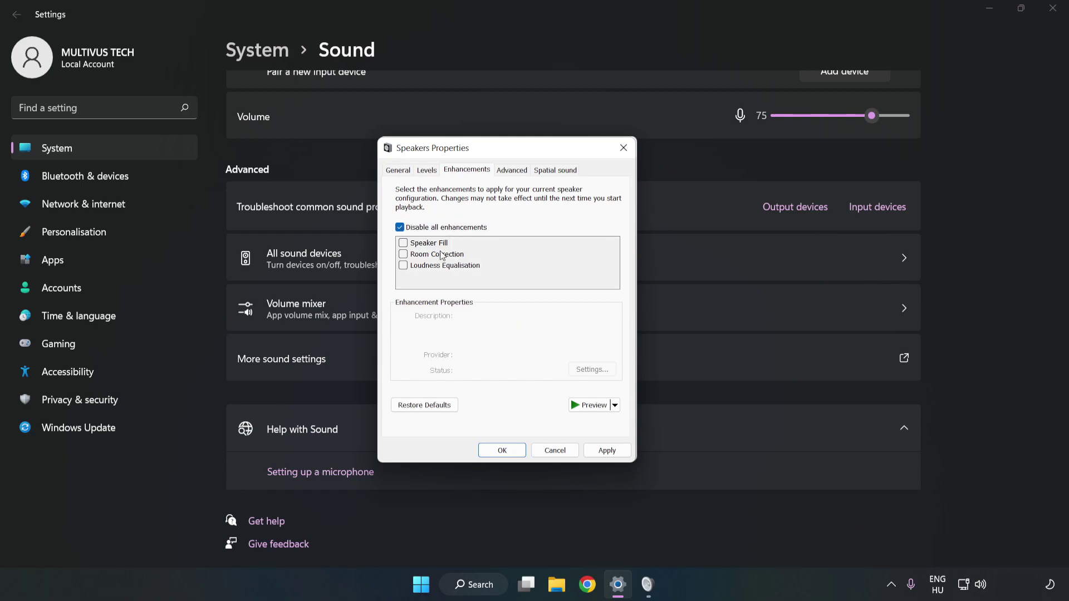
- Set the Speakers default format to 16 bit, 48000 Hz (DVD Quality), apply it, and close both dialogs
{"action": "left_click", "coordinate": [512, 176]}
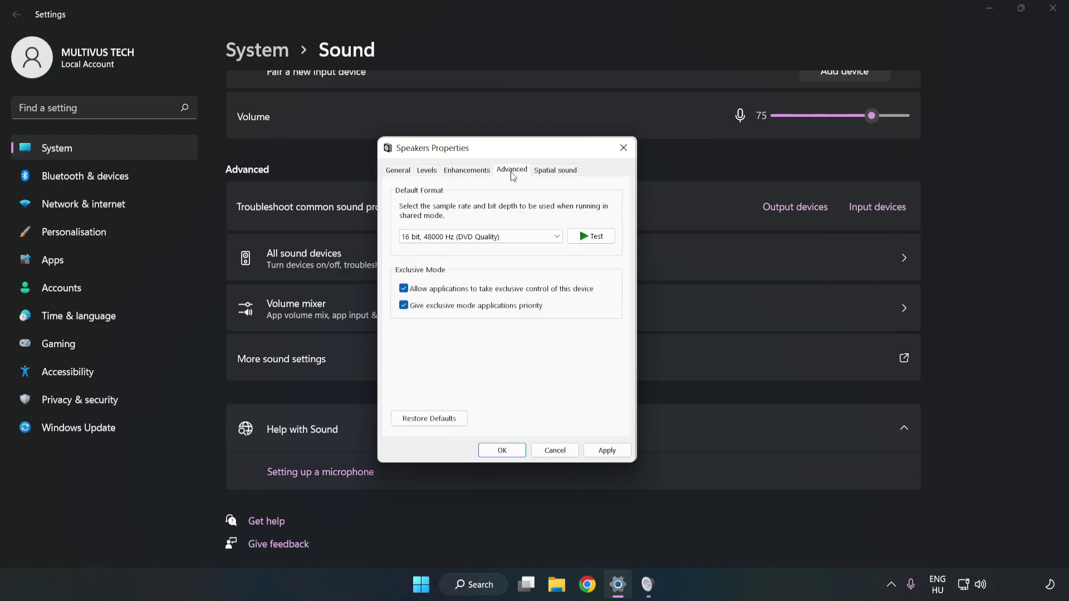
{"action": "left_click", "coordinate": [513, 238]}
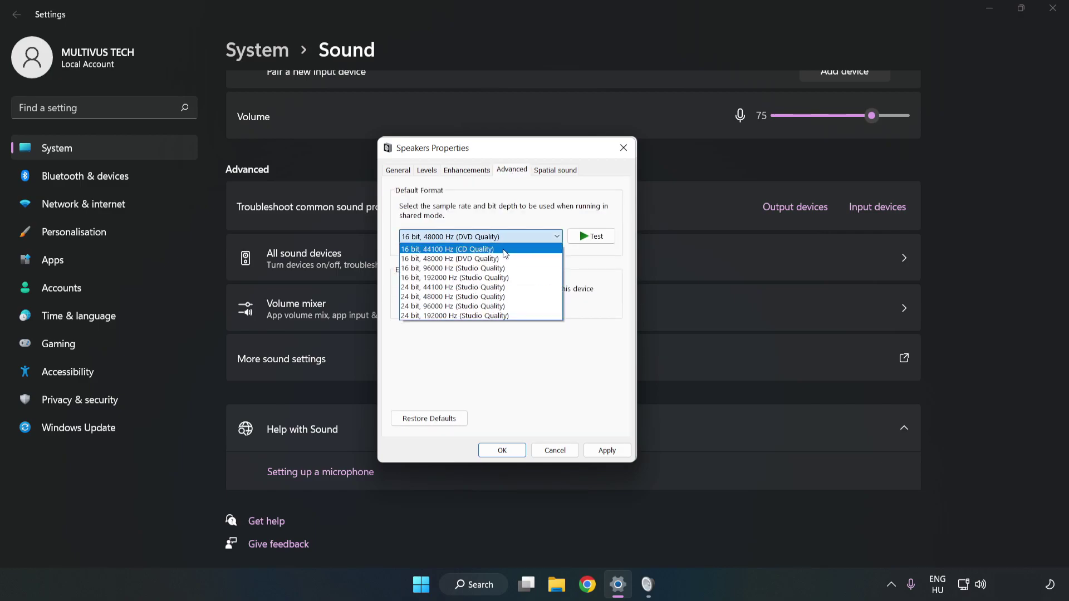
{"action": "left_click", "coordinate": [499, 259]}
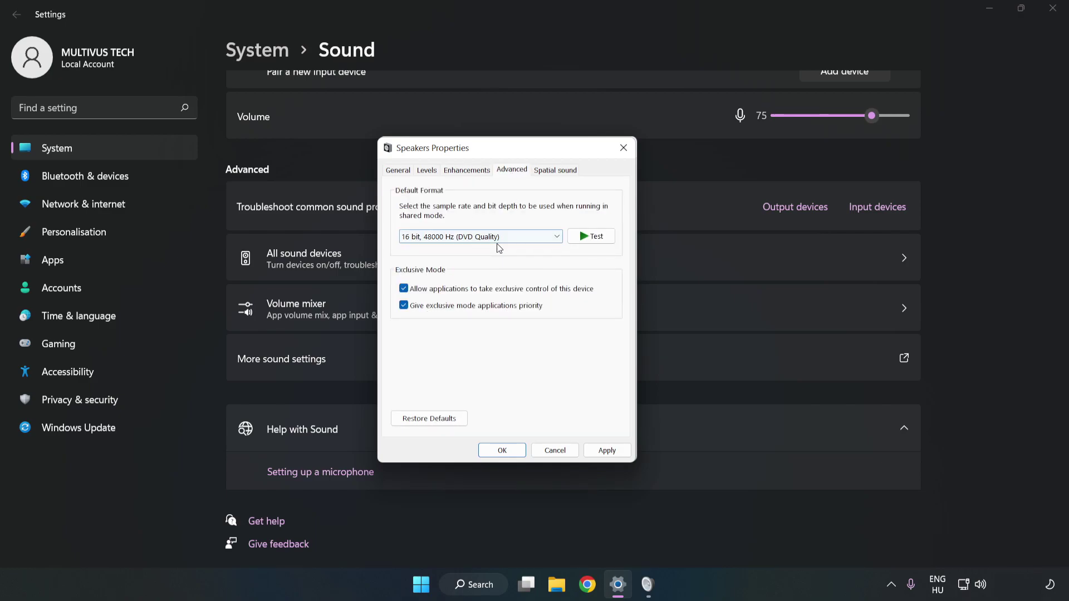
{"action": "left_click", "coordinate": [608, 450]}
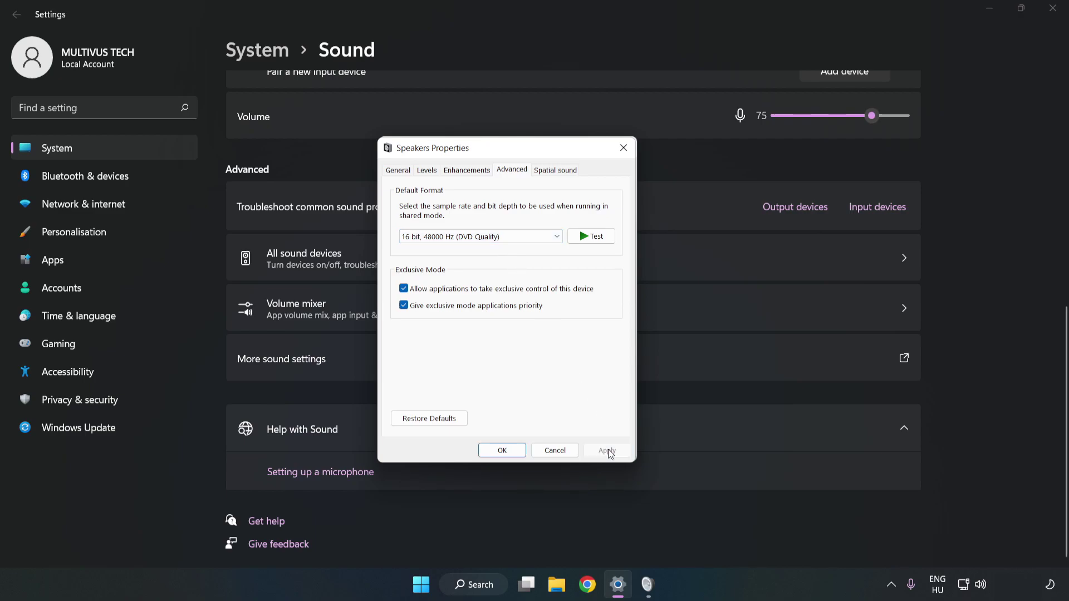
{"action": "left_click", "coordinate": [502, 452]}
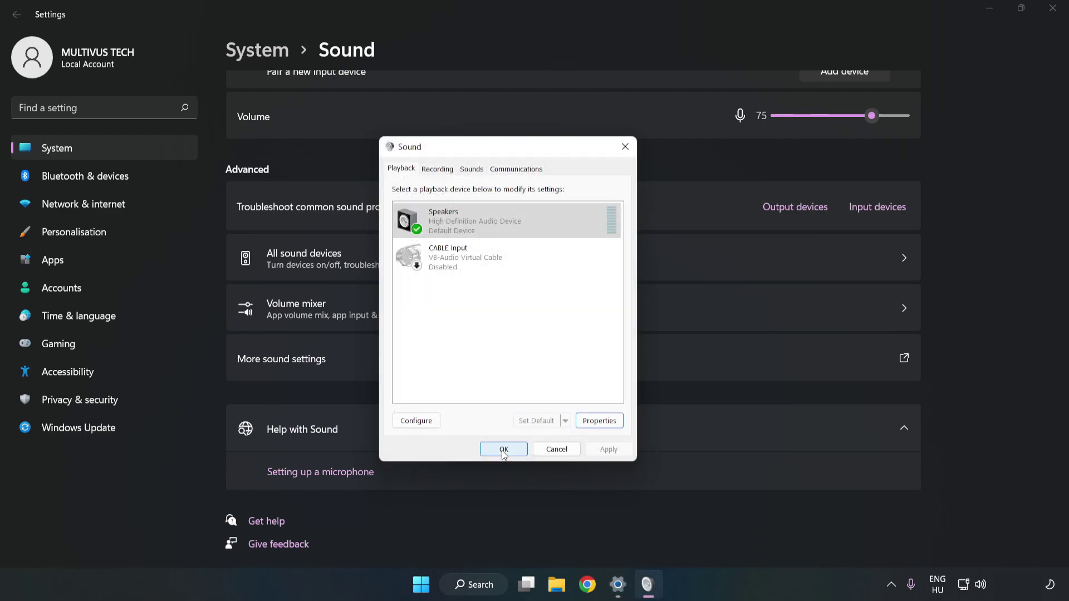
{"action": "left_click", "coordinate": [504, 450]}
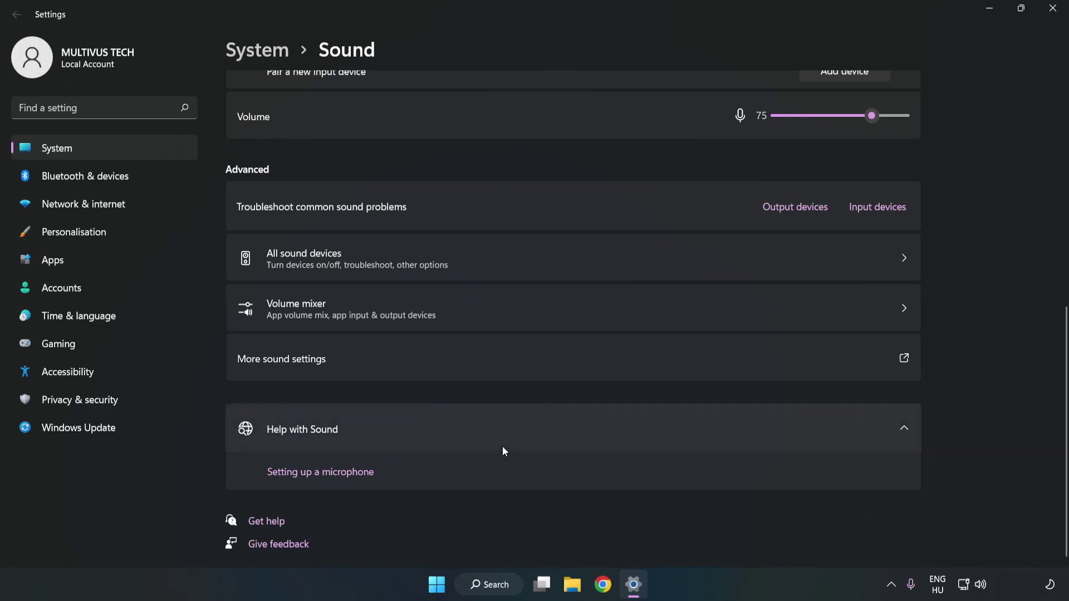
- Close Settings, search for 'device magager' and open Device Manager from the results
{"action": "left_click", "coordinate": [1046, 14]}
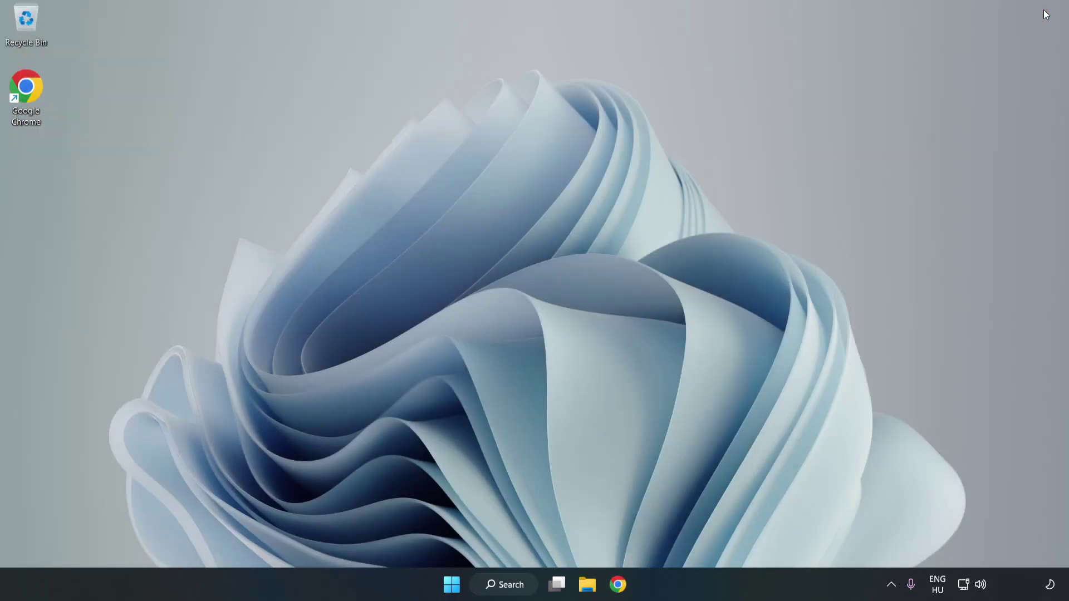
{"action": "left_click", "coordinate": [451, 584]}
{"action": "left_click", "coordinate": [708, 537]}
{"action": "left_click", "coordinate": [524, 586]}
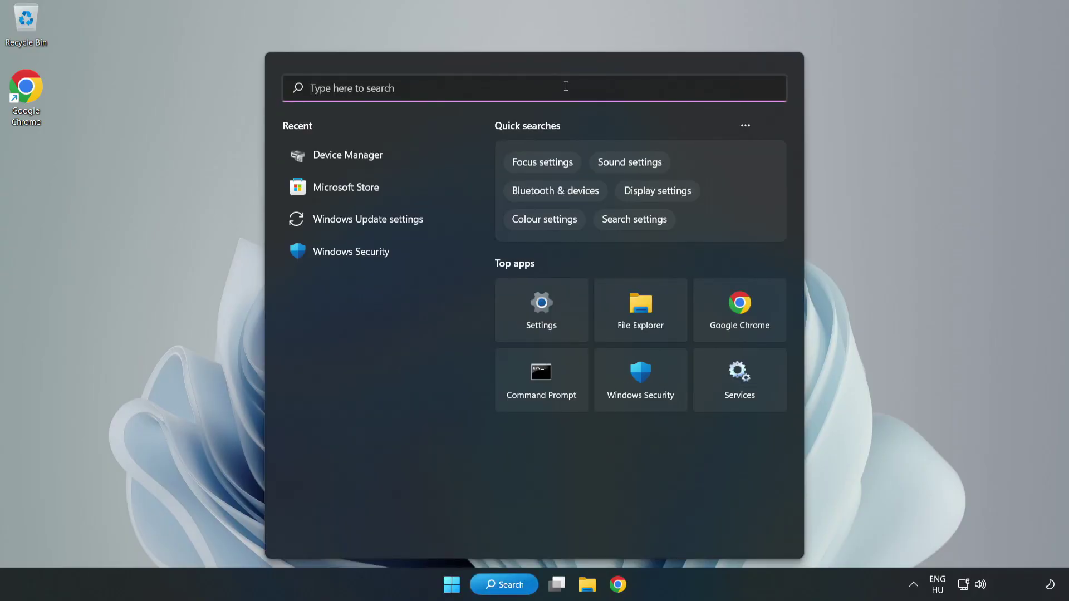
{"action": "type", "text": "device mag"}
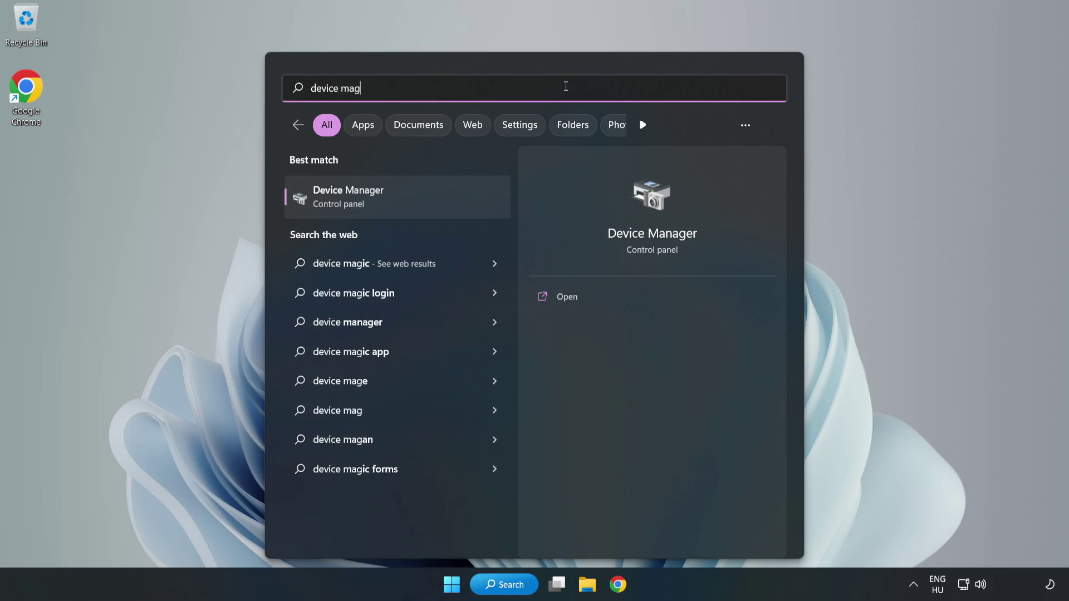
{"action": "key", "text": "BackSpace"}
{"action": "type", "text": "nager"}
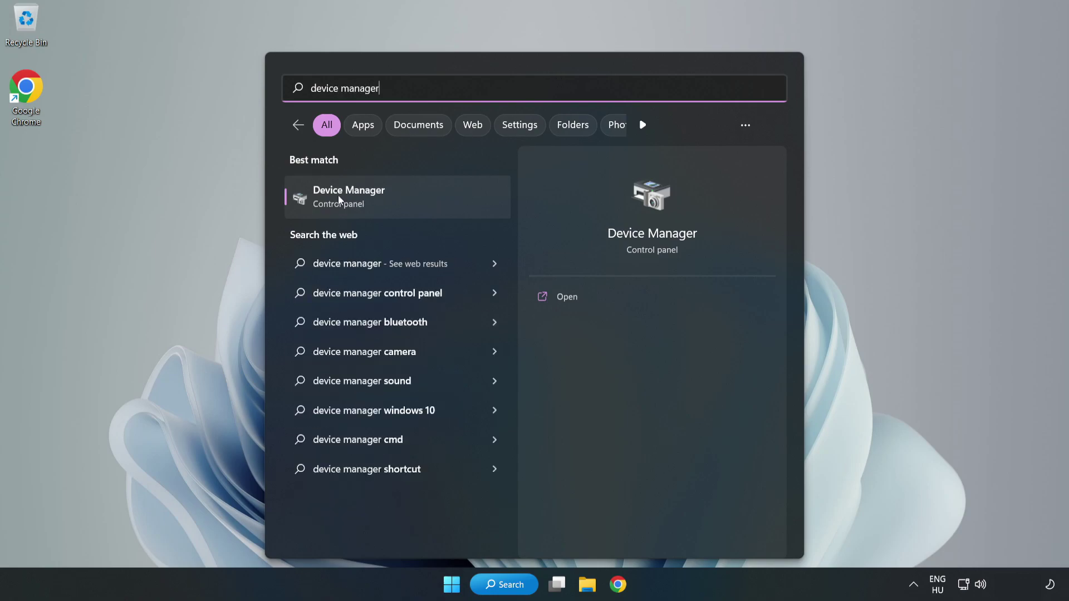
{"action": "left_click", "coordinate": [415, 200]}
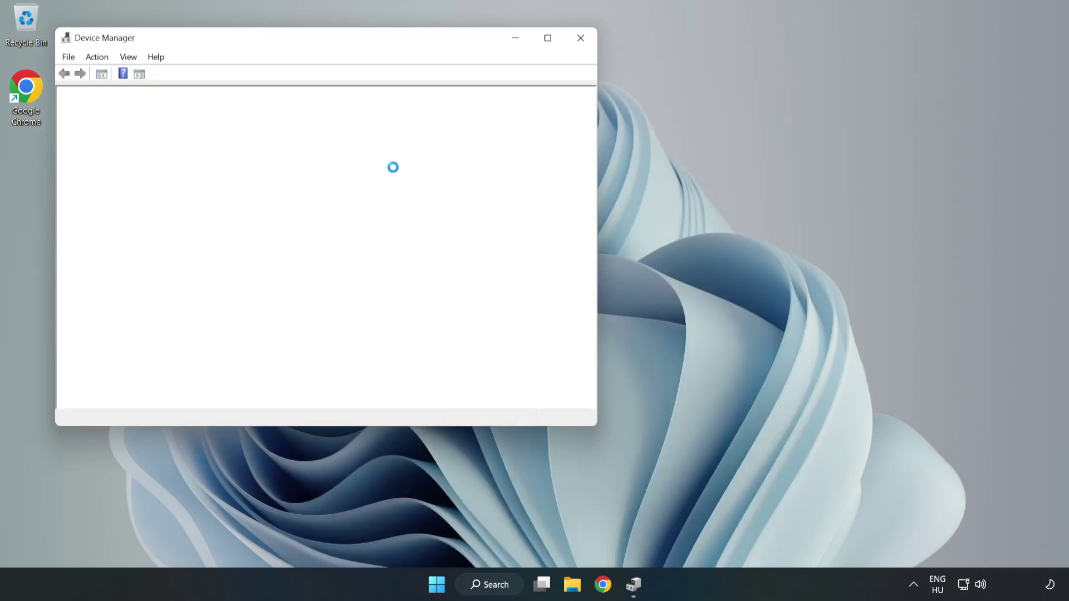
- Expand 'Sound, video and game controllers' and right-click High Definition Audio Device
{"action": "left_click_drag", "start_coordinate": [298, 40], "coordinate": [495, 85]}
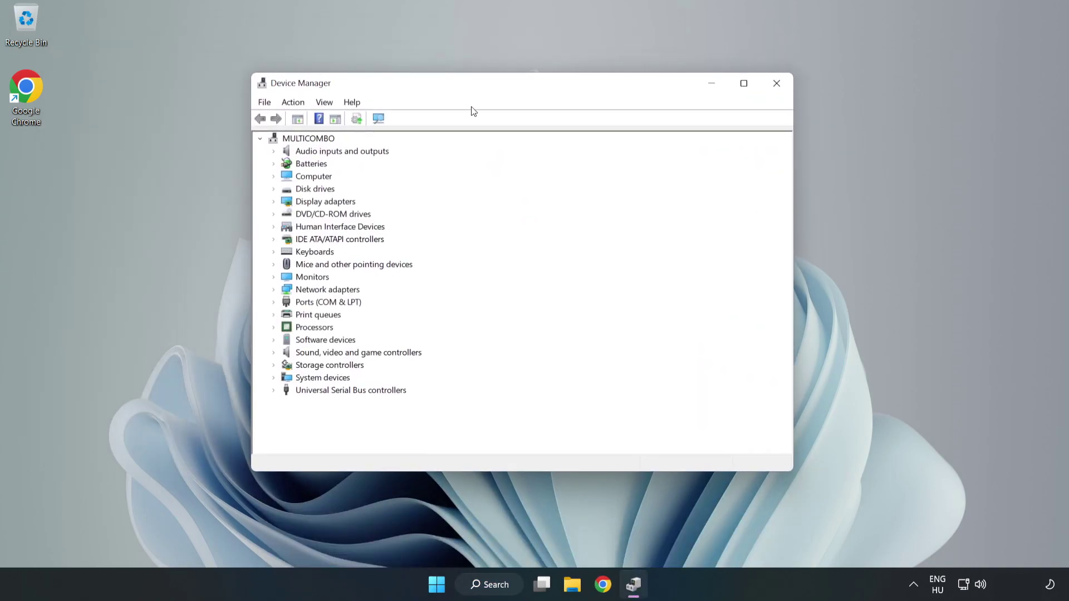
{"action": "left_click", "coordinate": [298, 355]}
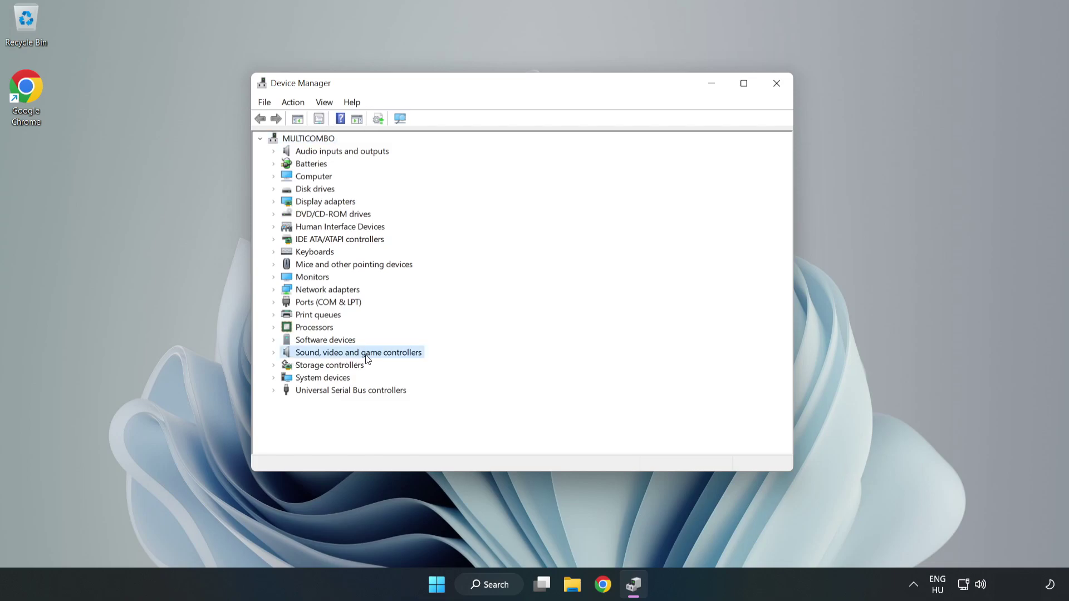
{"action": "left_click", "coordinate": [274, 353]}
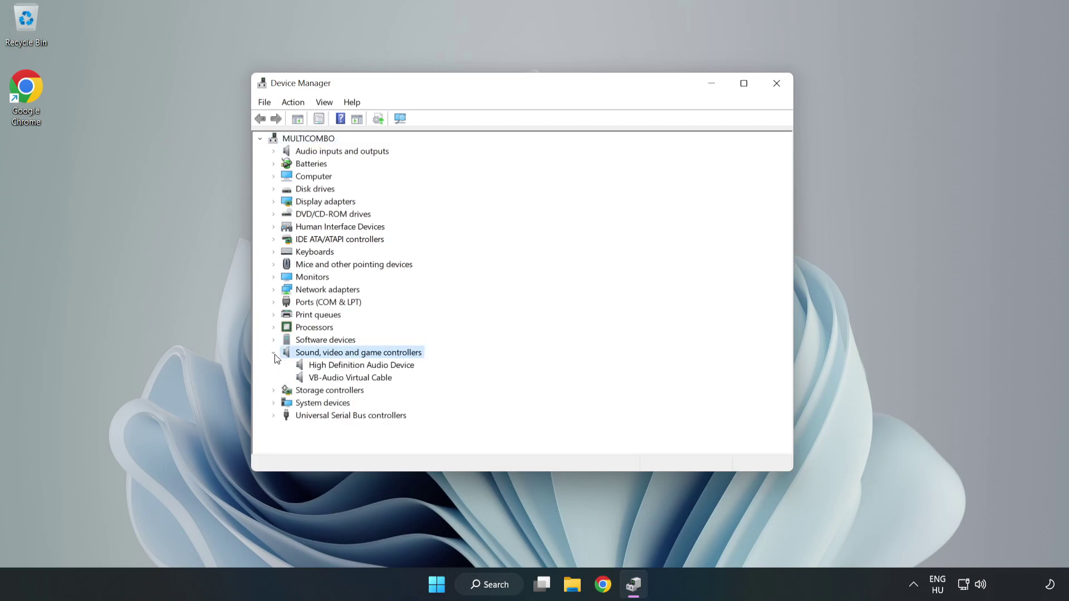
{"action": "left_click", "coordinate": [326, 365]}
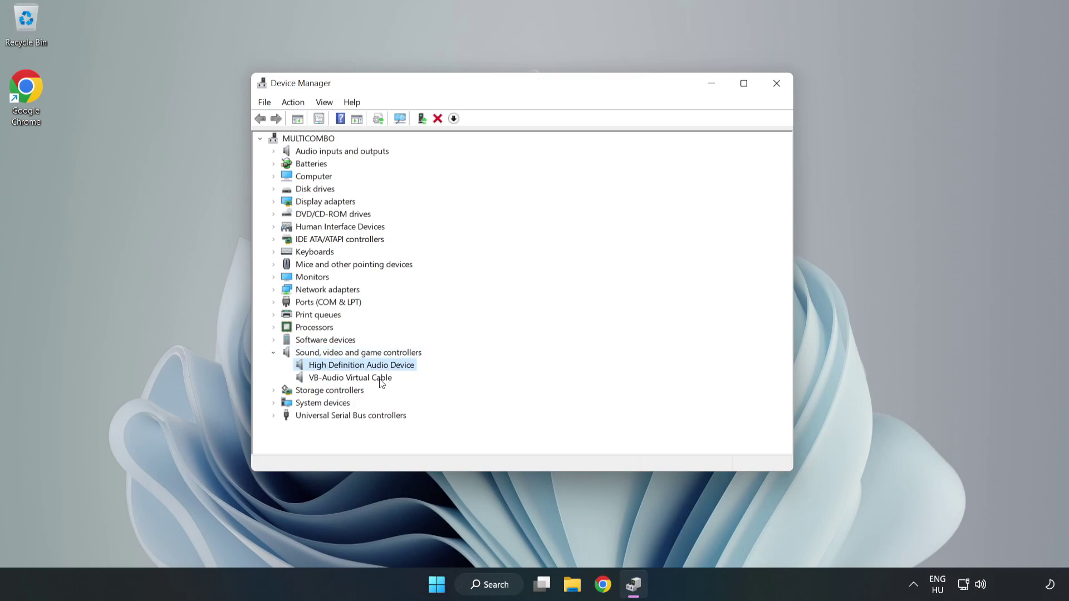
{"action": "right_click", "coordinate": [395, 366]}
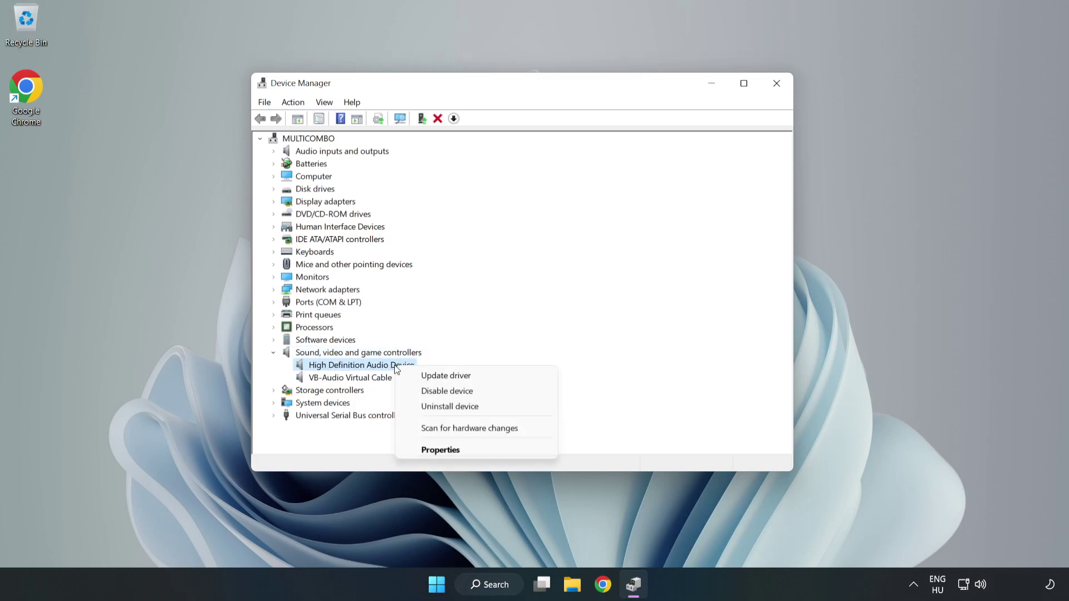
- Update the driver by choosing High Definition Audio Device from the local list and accepting the warning
{"action": "left_click", "coordinate": [485, 380]}
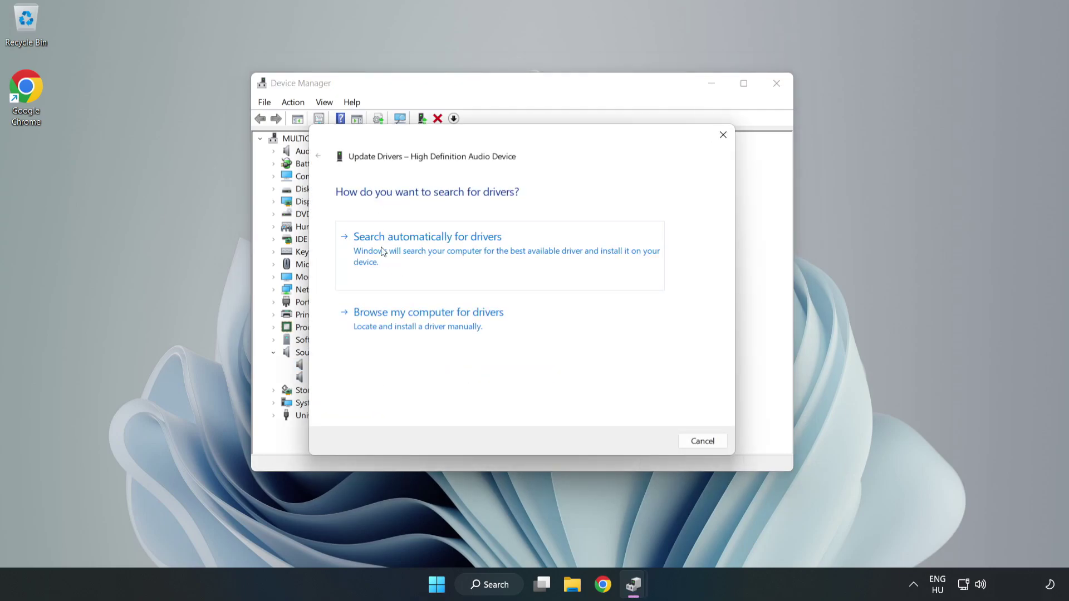
{"action": "left_click", "coordinate": [467, 327]}
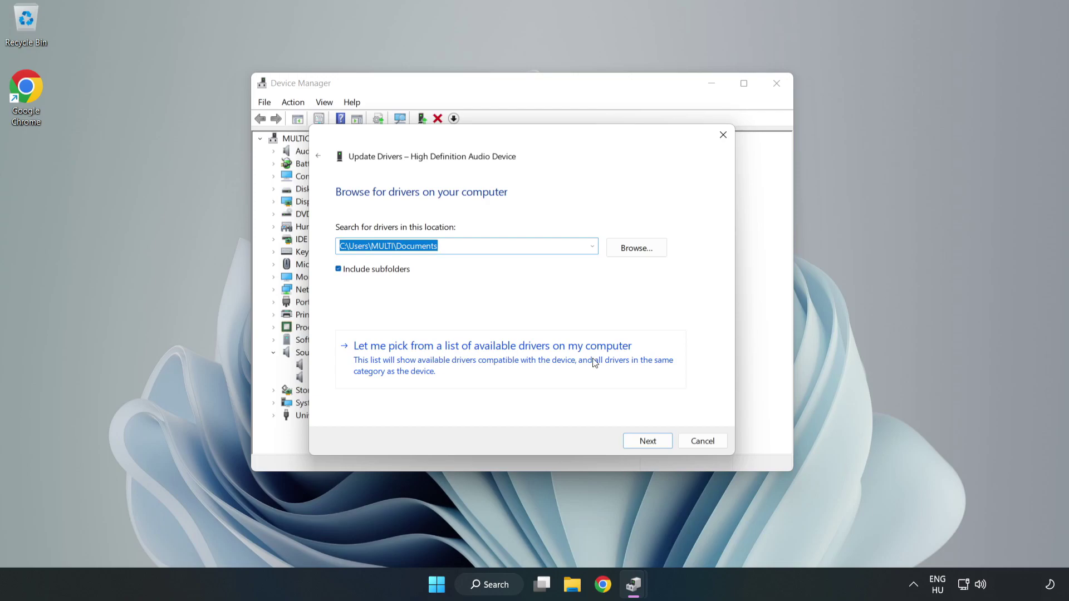
{"action": "left_click", "coordinate": [557, 367]}
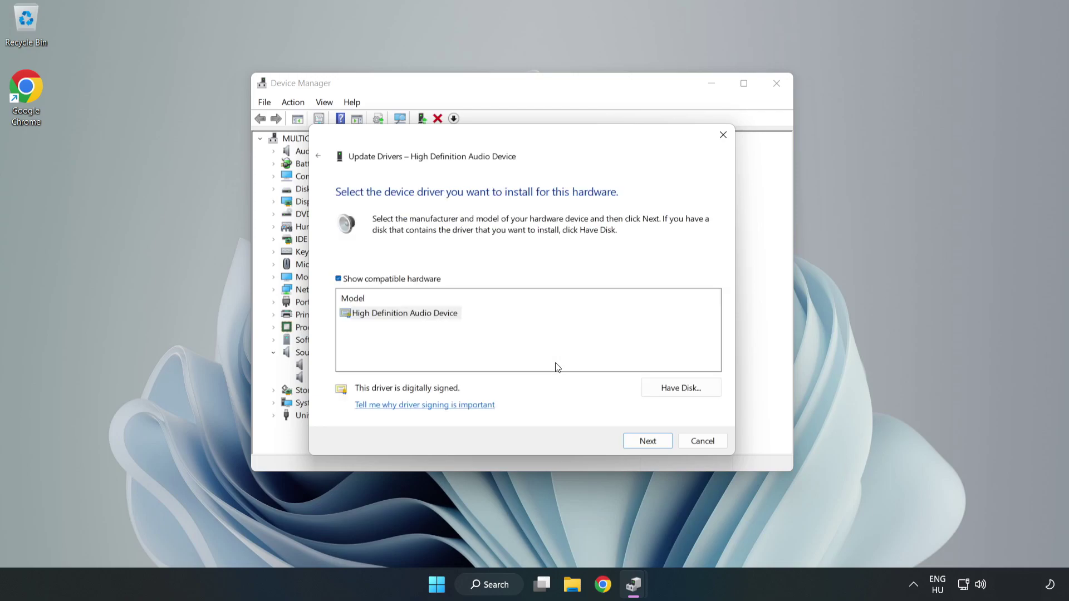
{"action": "left_click", "coordinate": [357, 315]}
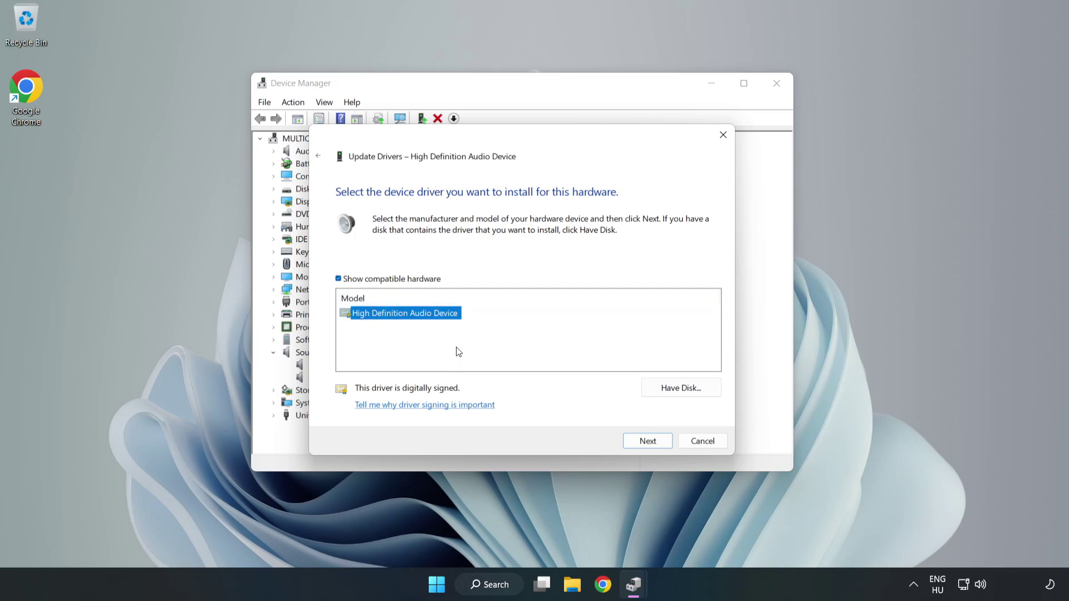
{"action": "left_click", "coordinate": [647, 443]}
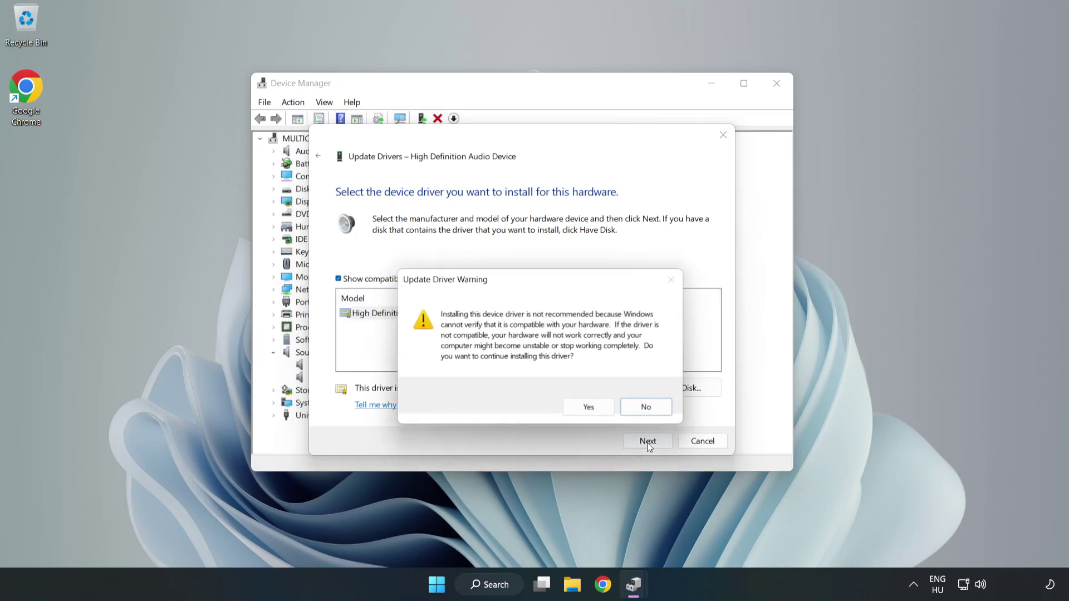
{"action": "left_click", "coordinate": [590, 408]}
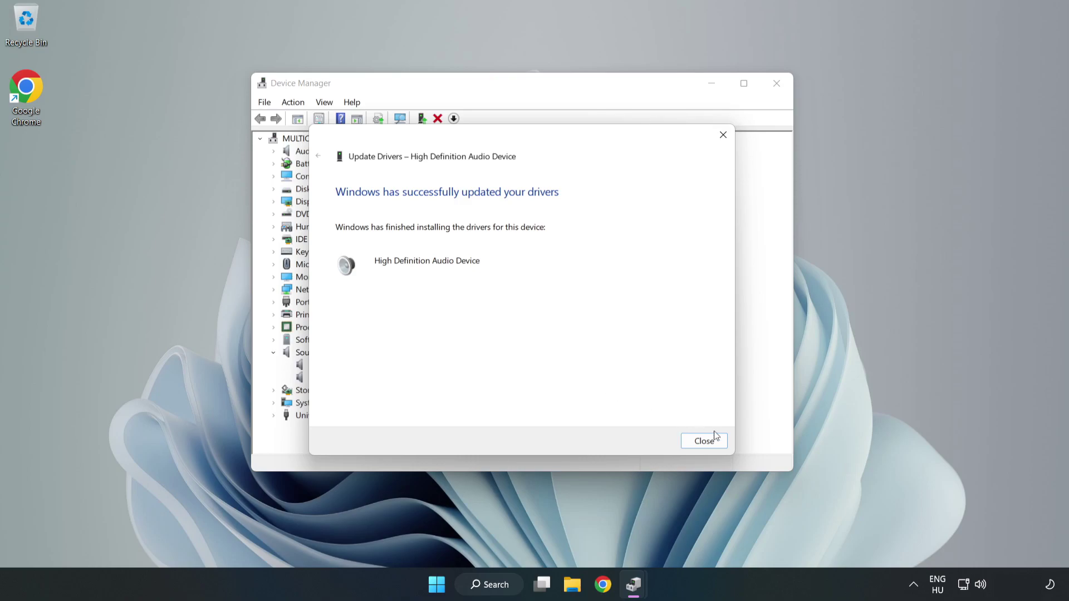
- Close the driver update wizard and Device Manager, then show the Start menu's power options
{"action": "left_click", "coordinate": [704, 442]}
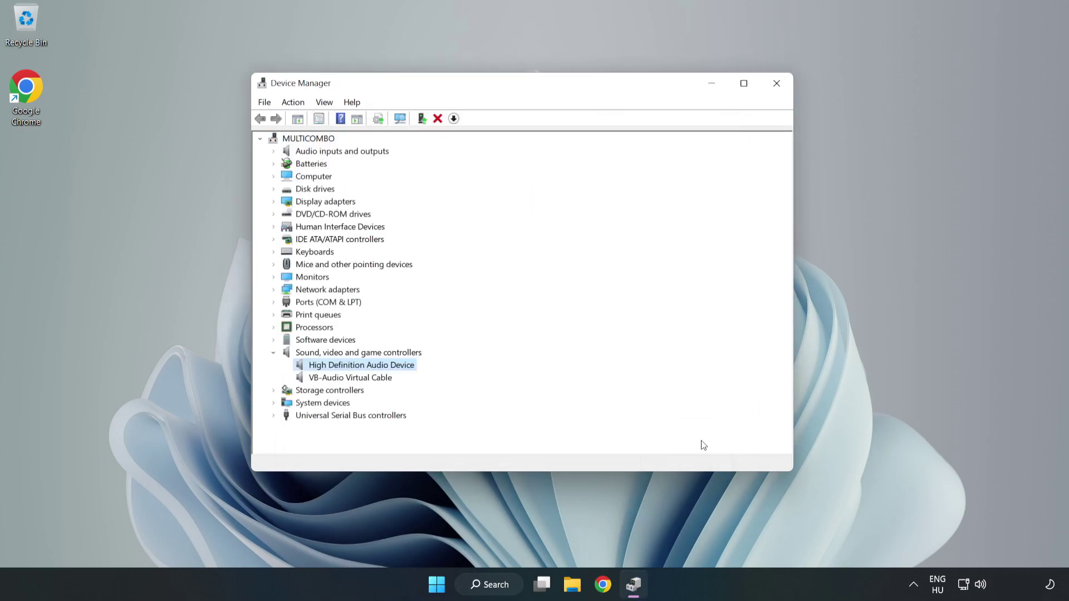
{"action": "left_click", "coordinate": [775, 85]}
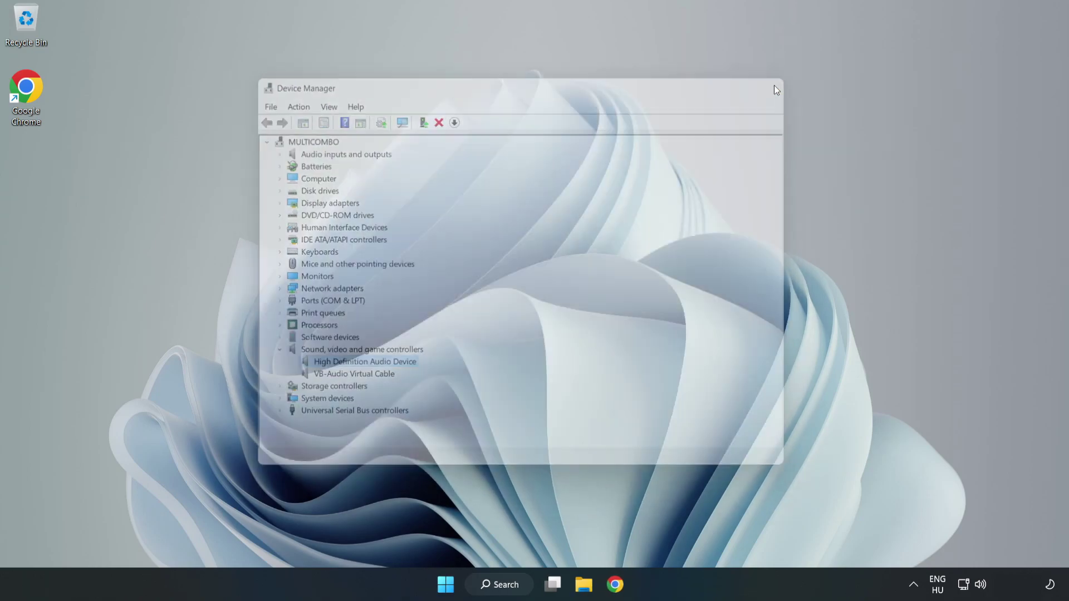
{"action": "left_click", "coordinate": [451, 584]}
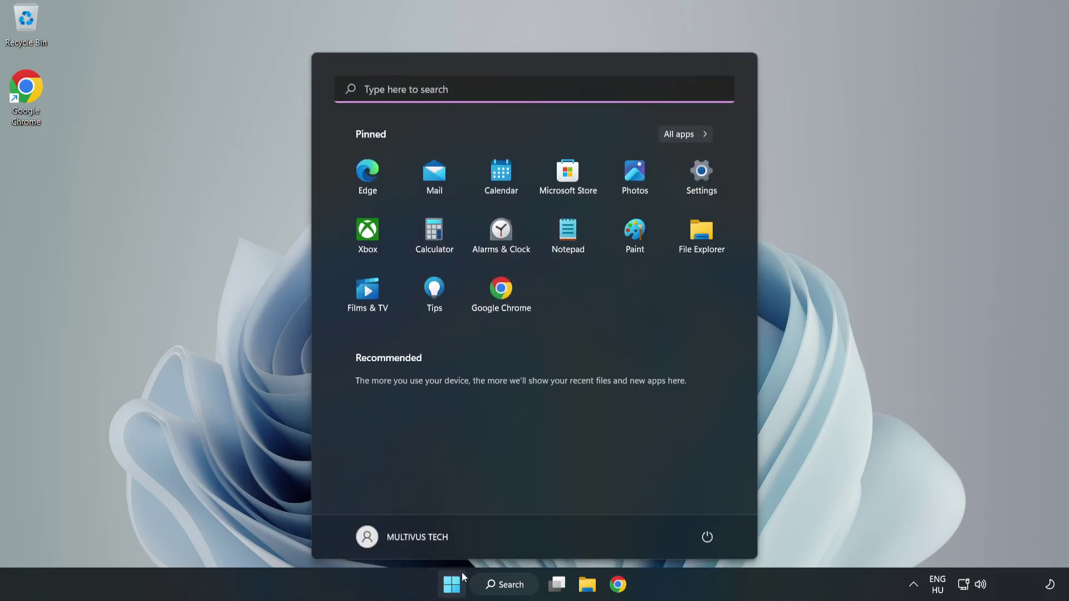
{"action": "left_click", "coordinate": [706, 535]}
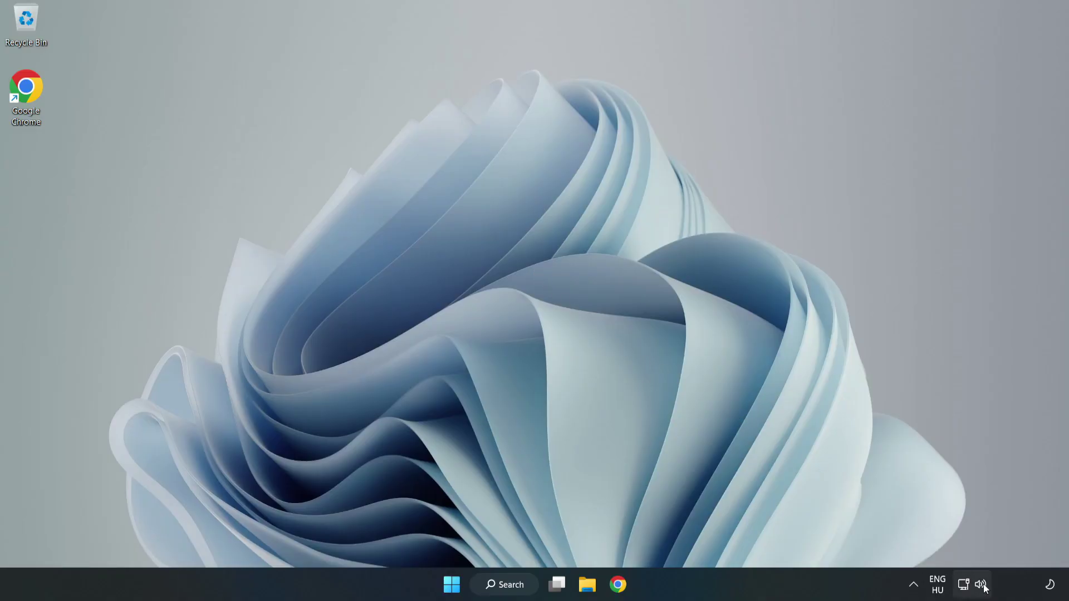
- Launch 'Troubleshoot sound problems' from the taskbar speaker icon's context menu
{"action": "right_click", "coordinate": [982, 585]}
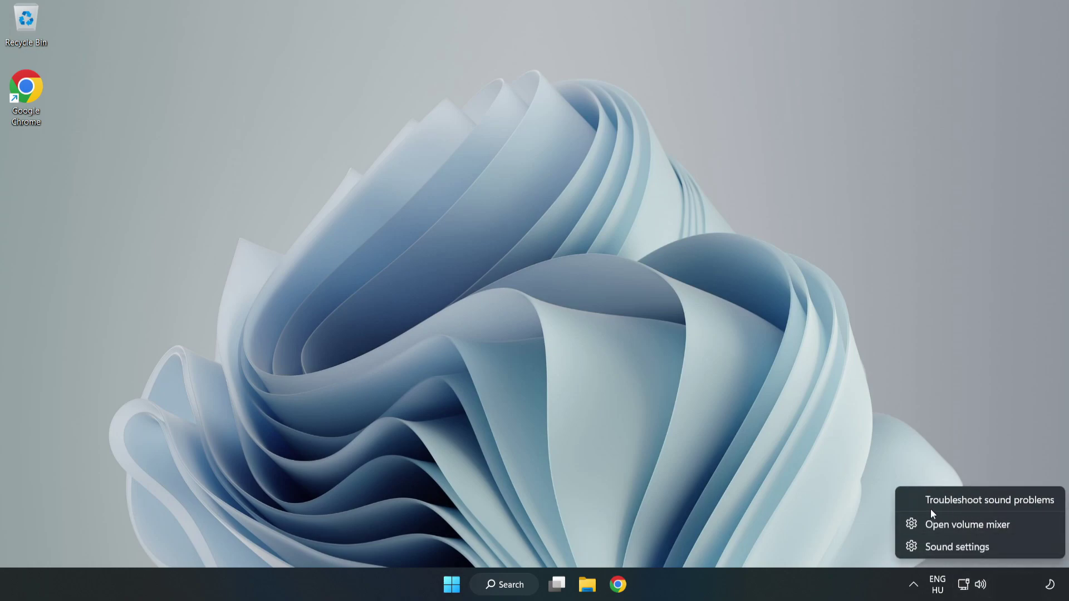
{"action": "left_click", "coordinate": [966, 500]}
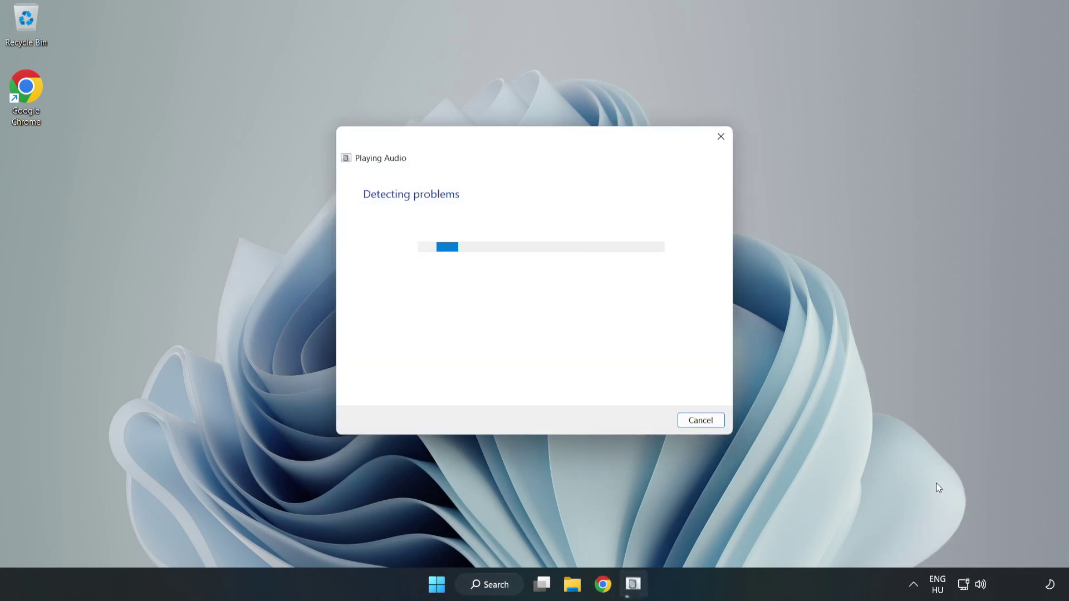